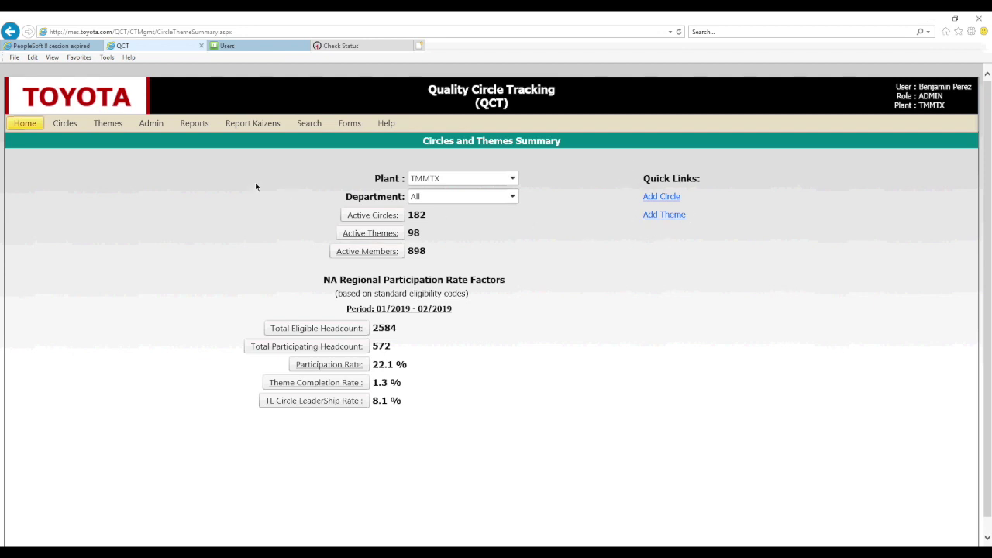
From the Circles list, open a blank Add/Edit Circle form for plant TMMTX.
click(66, 126)
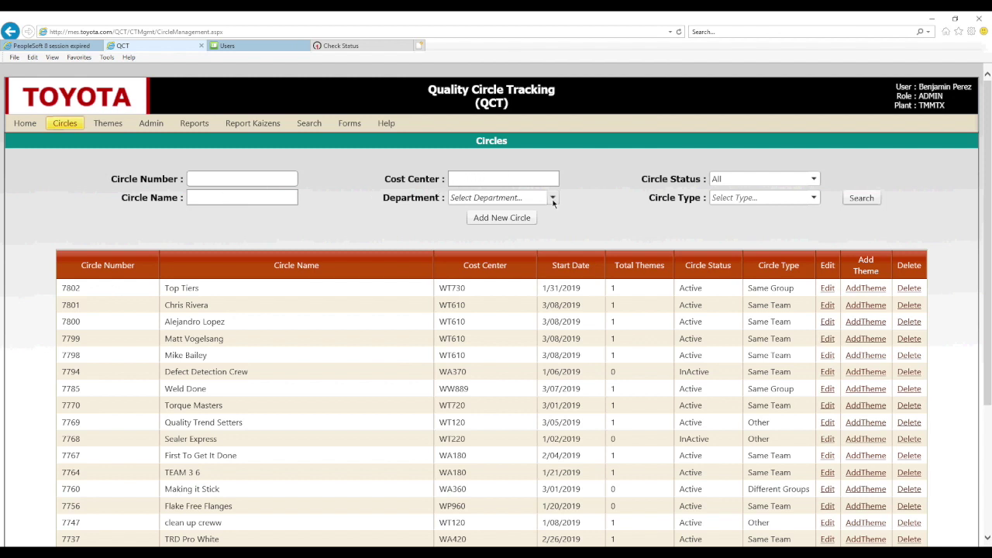
click(501, 221)
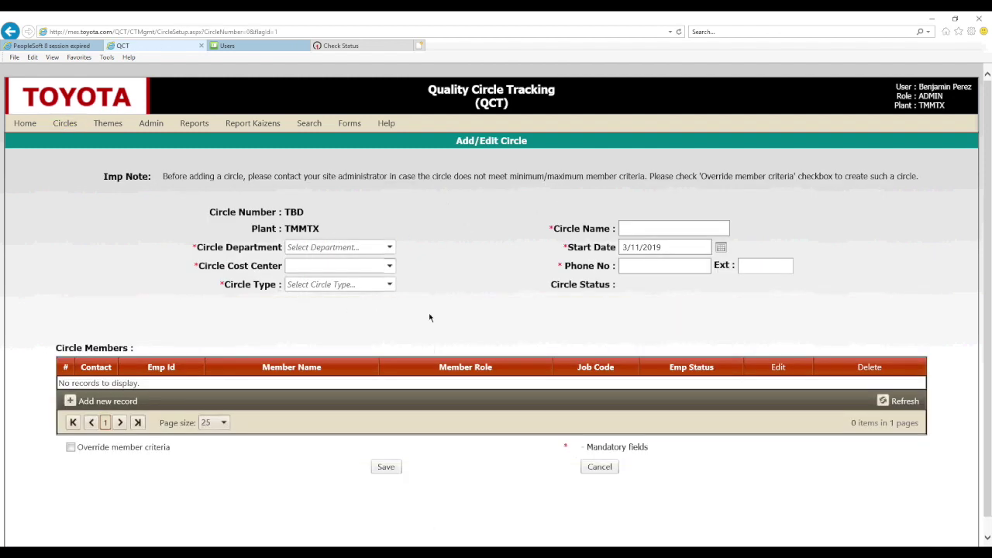
Set department HRD, cost center CB121 and circle type Same Team.
click(389, 246)
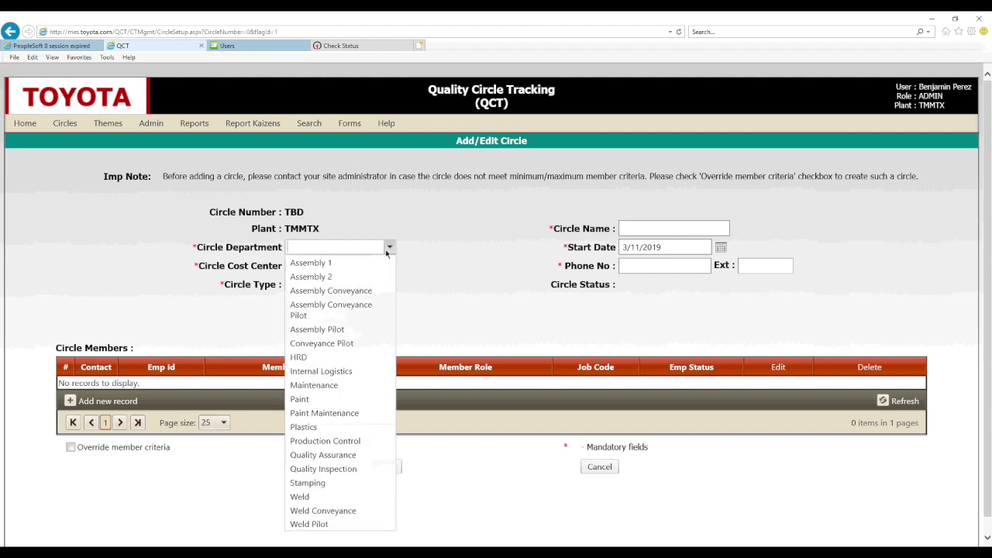
scroll(331, 351, down, 3)
key(Return)
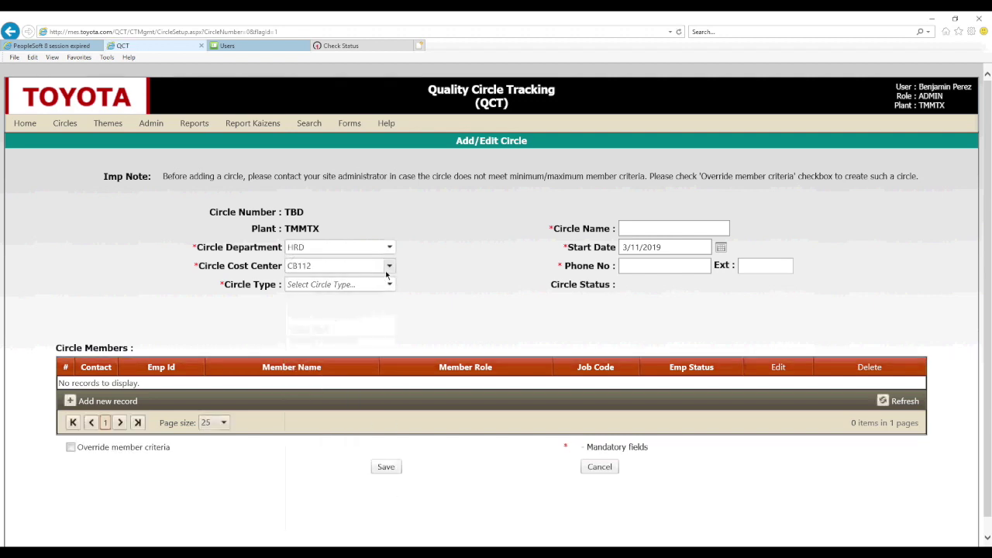
click(389, 265)
click(368, 310)
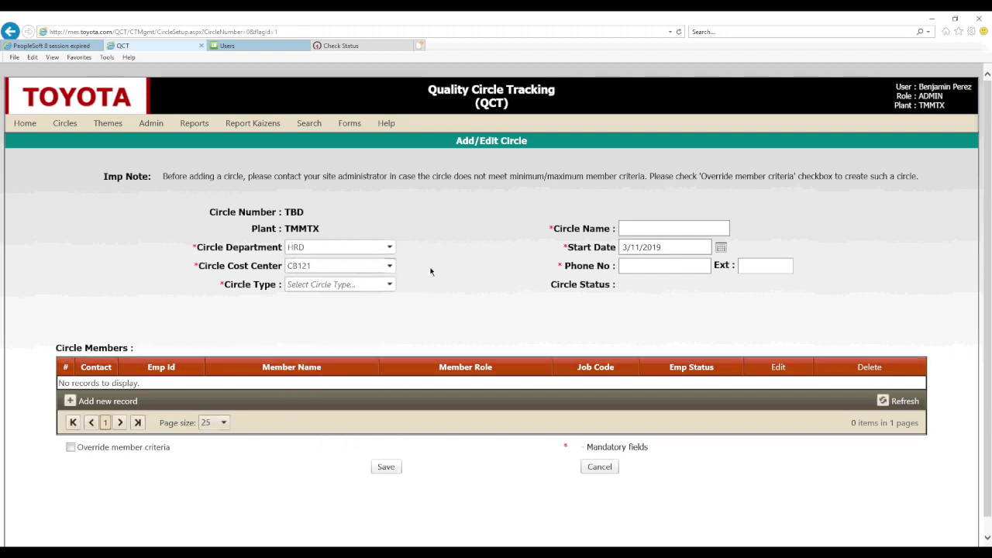
click(389, 284)
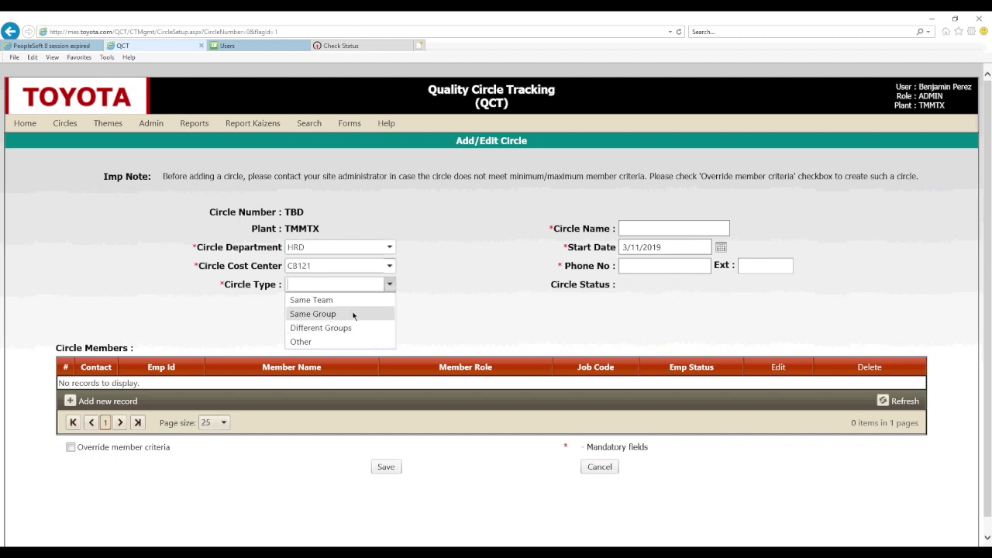
click(342, 299)
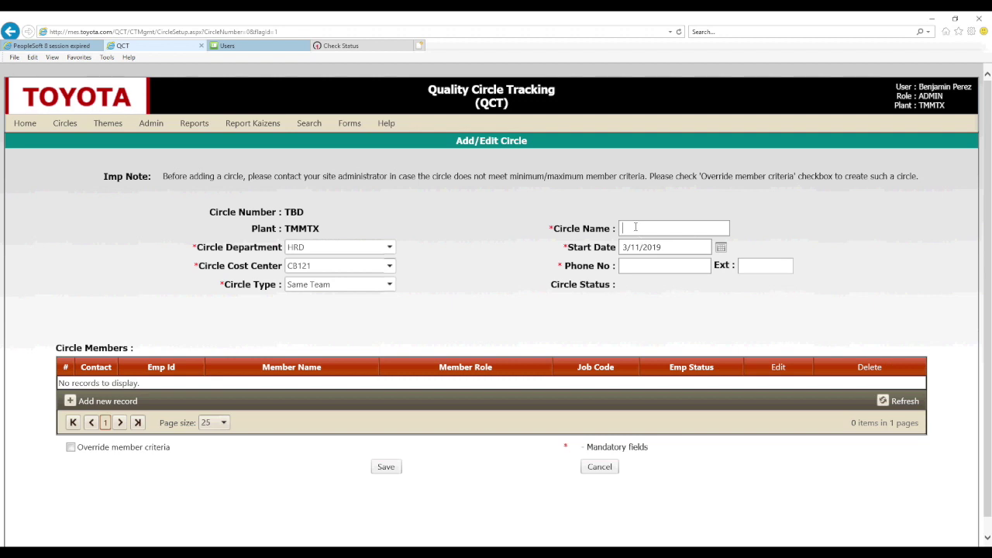
Name the circle 'HRD Team2' and set its start date to 3/4/2019.
text(HRD)
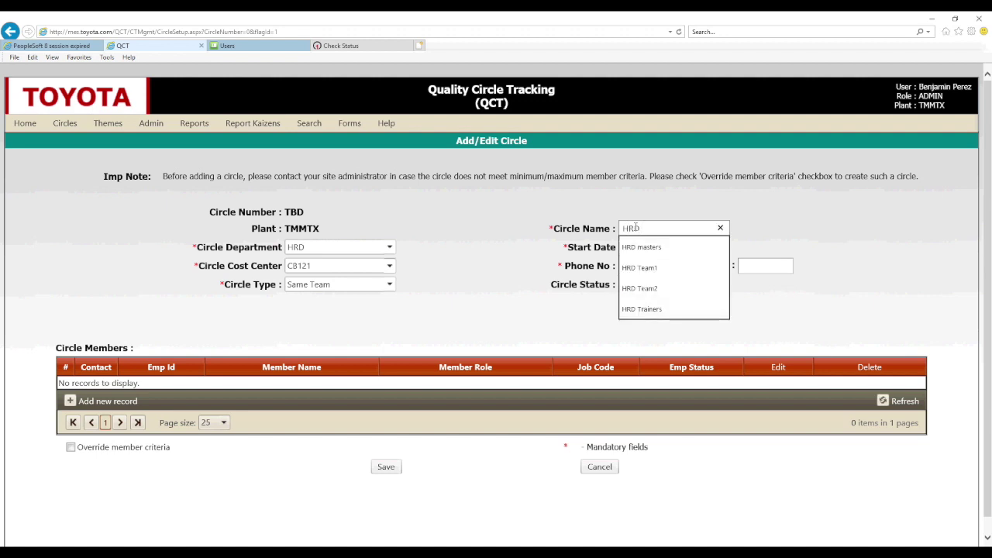
key(Down)
key(Down)
key(Return)
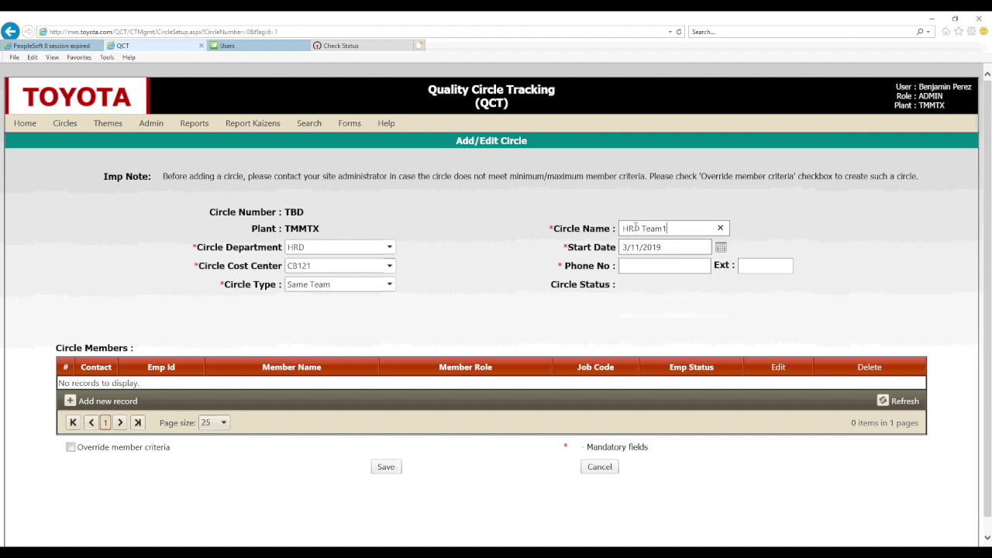
key(BackSpace)
text(2)
click(721, 249)
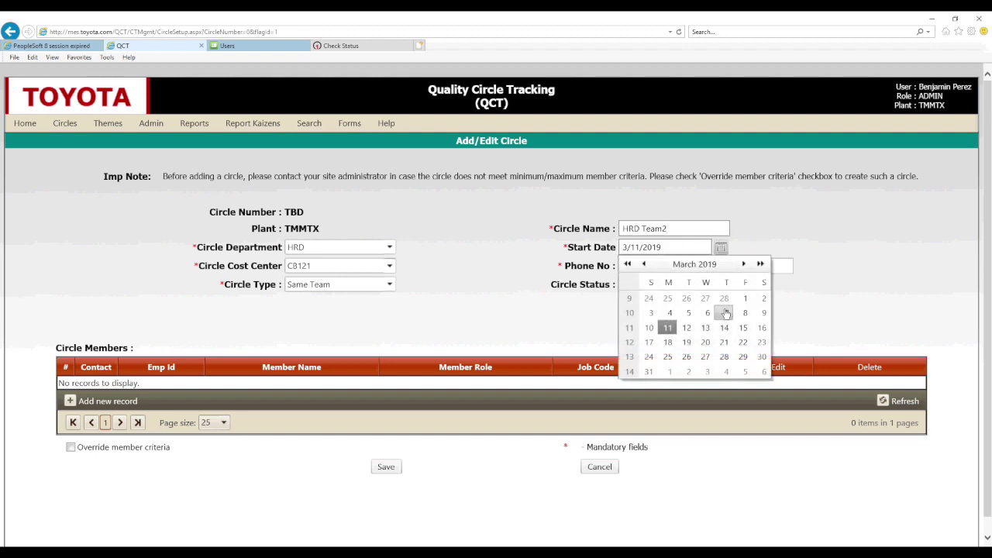
click(669, 312)
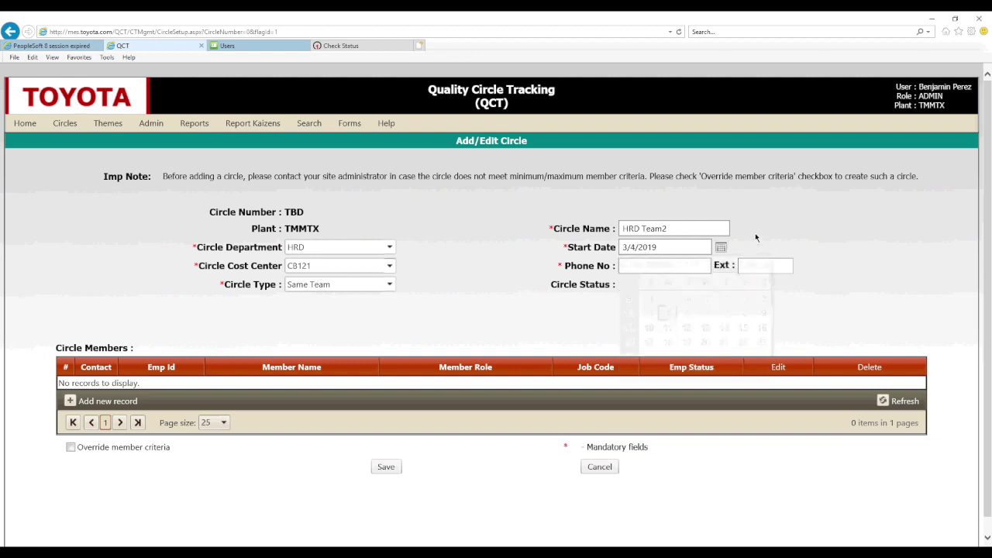
Enter the contact phone number and extension, then add a blank member row.
click(677, 268)
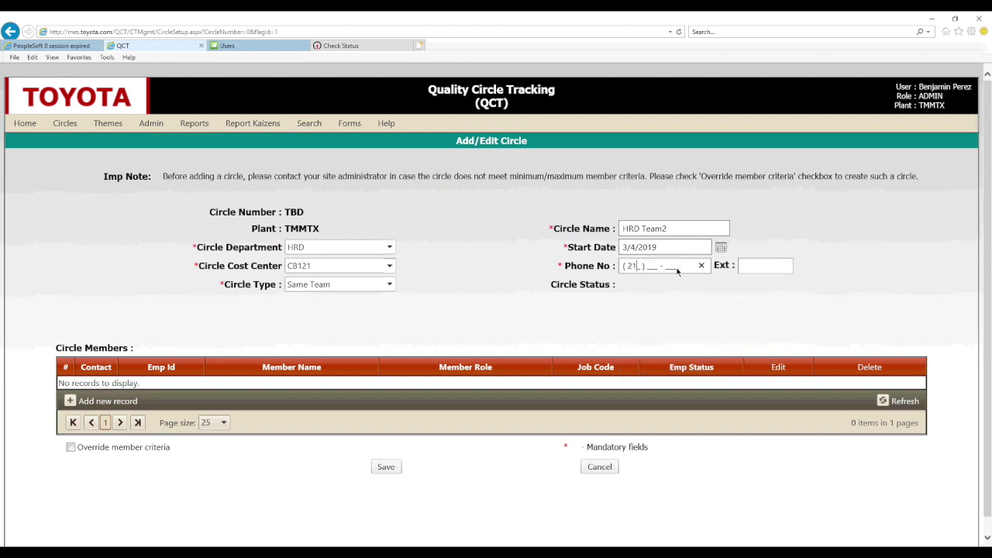
click(766, 266)
text(5656)
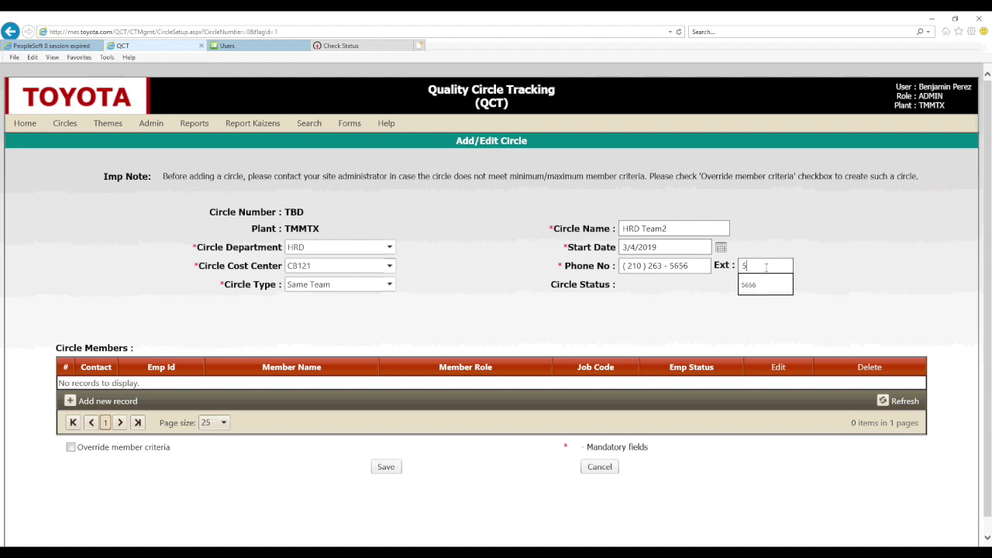
click(723, 307)
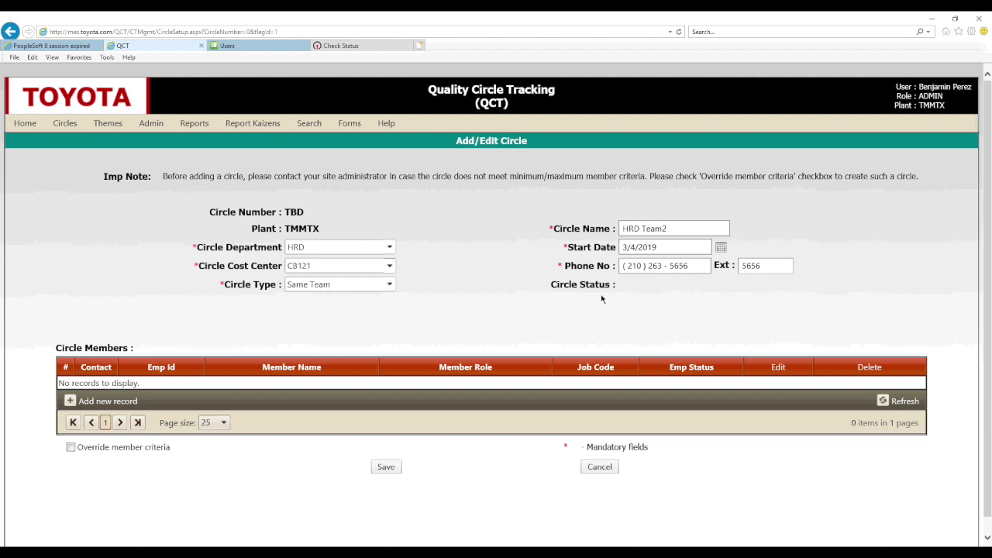
click(69, 402)
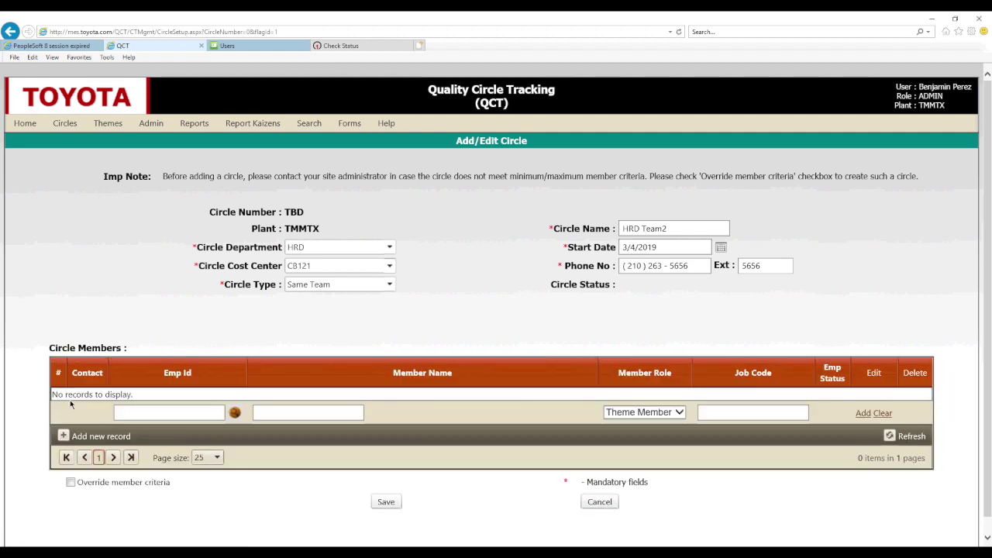
Look up an employee by ID and add them as the circle's Advisor.
click(235, 413)
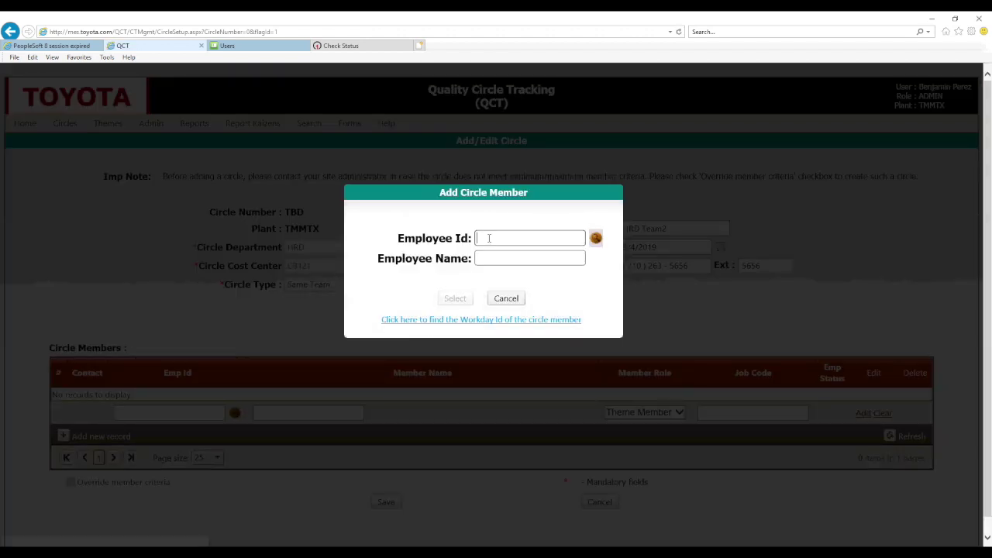
text(41853)
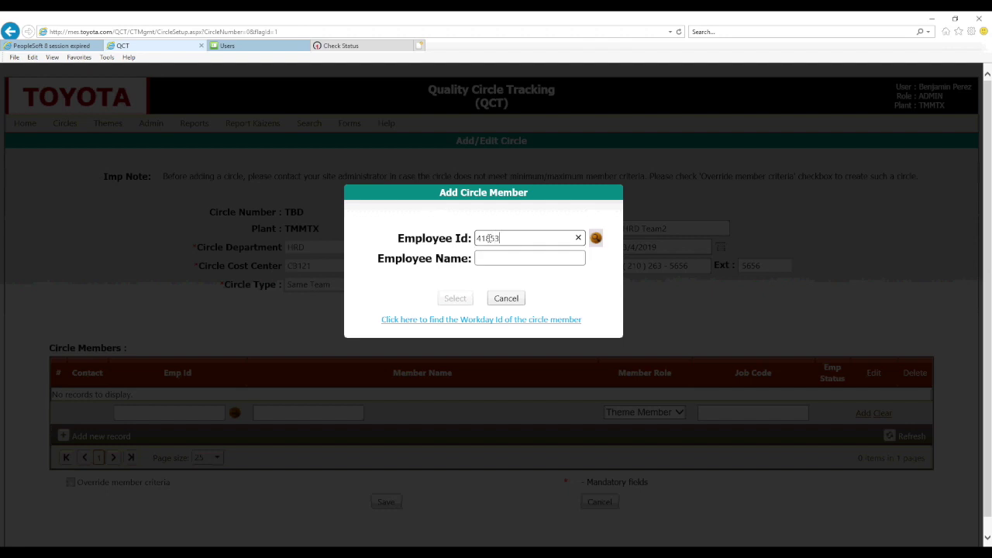
click(596, 238)
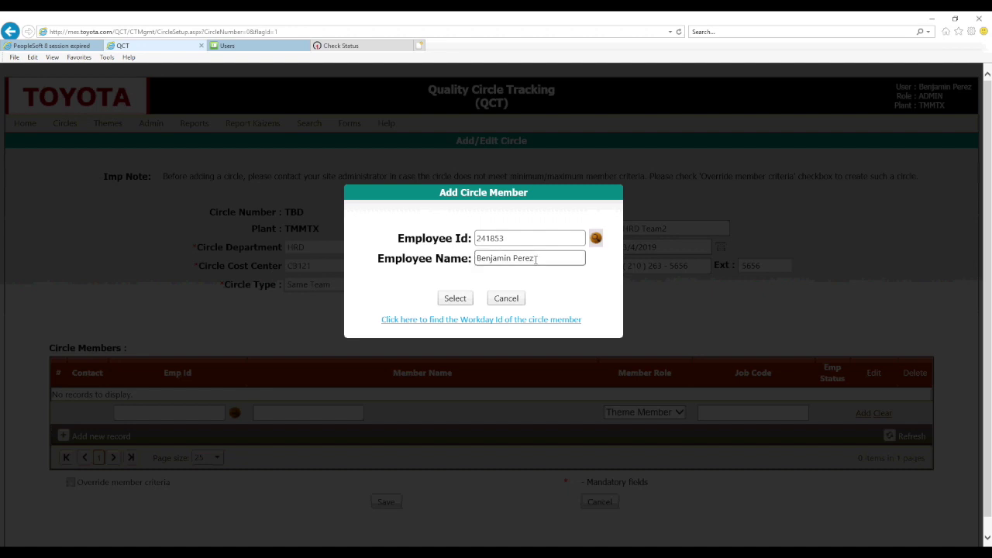
click(460, 300)
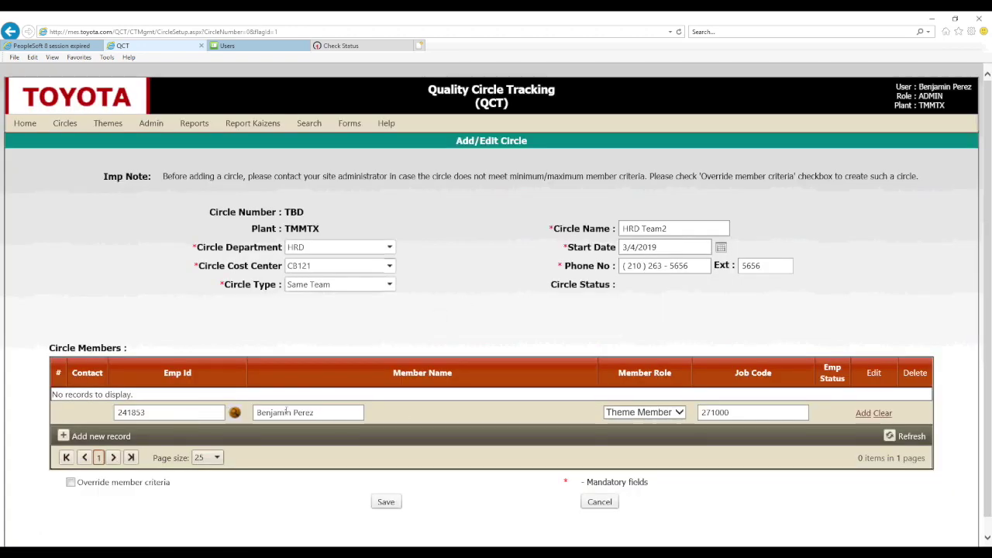
click(678, 414)
click(659, 445)
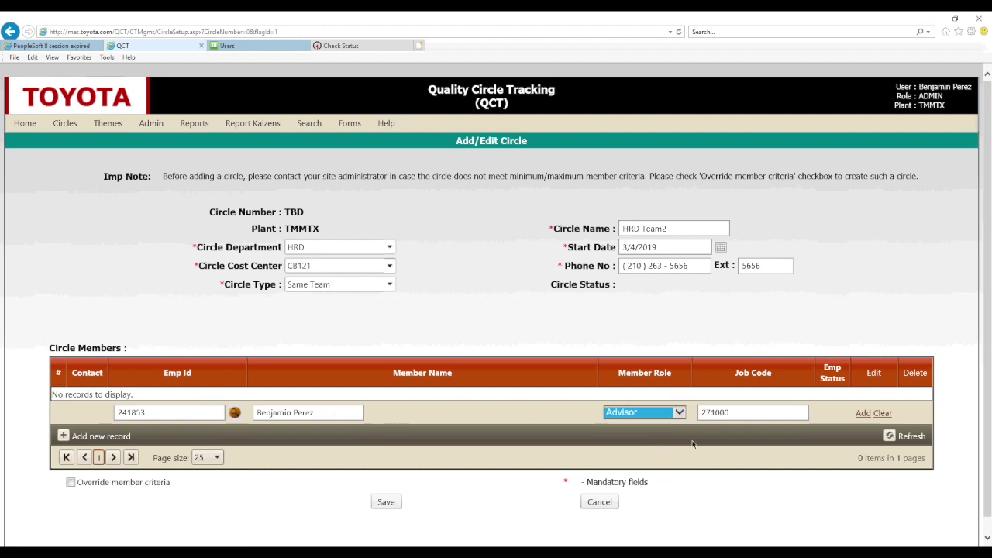
click(861, 413)
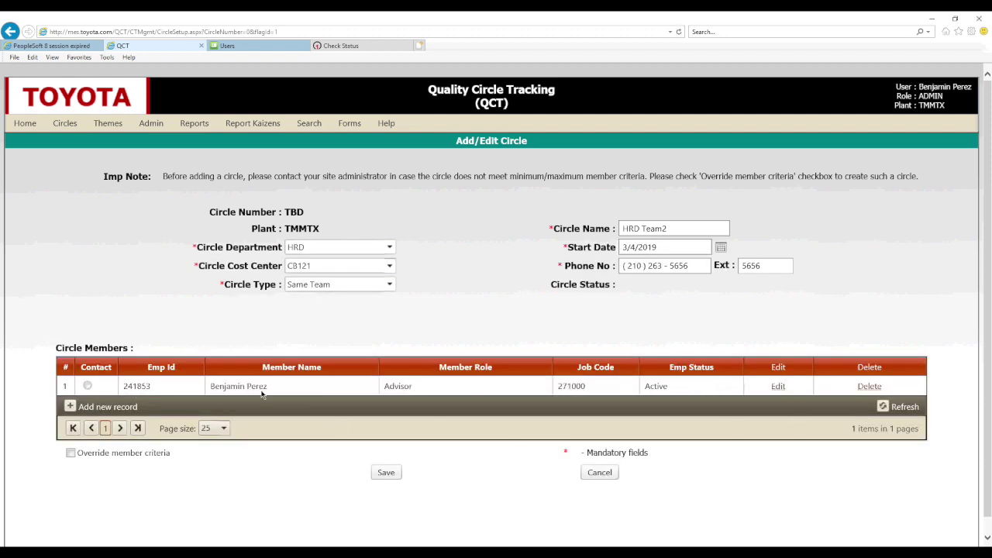
Look up a second employee by ID and add them as Circle Leader.
click(69, 408)
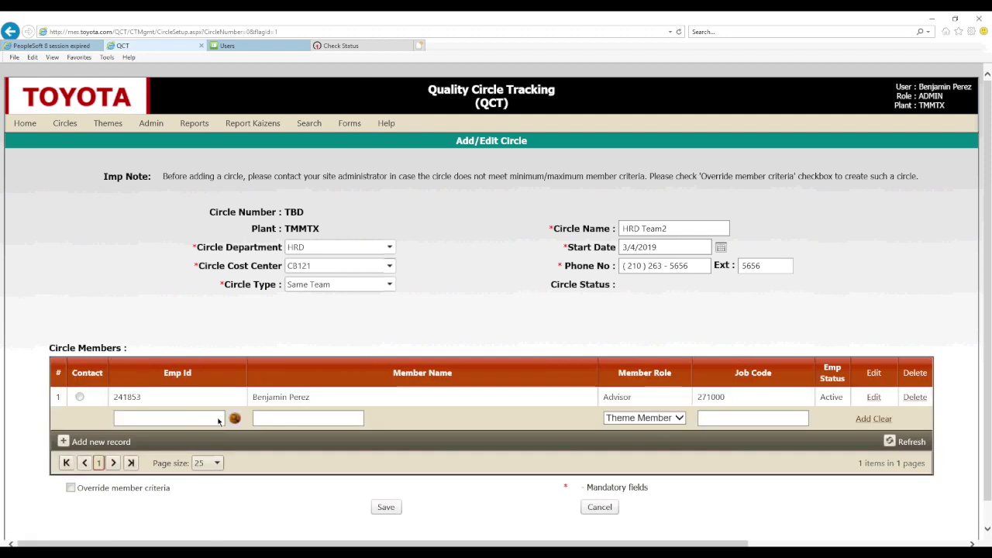
click(234, 418)
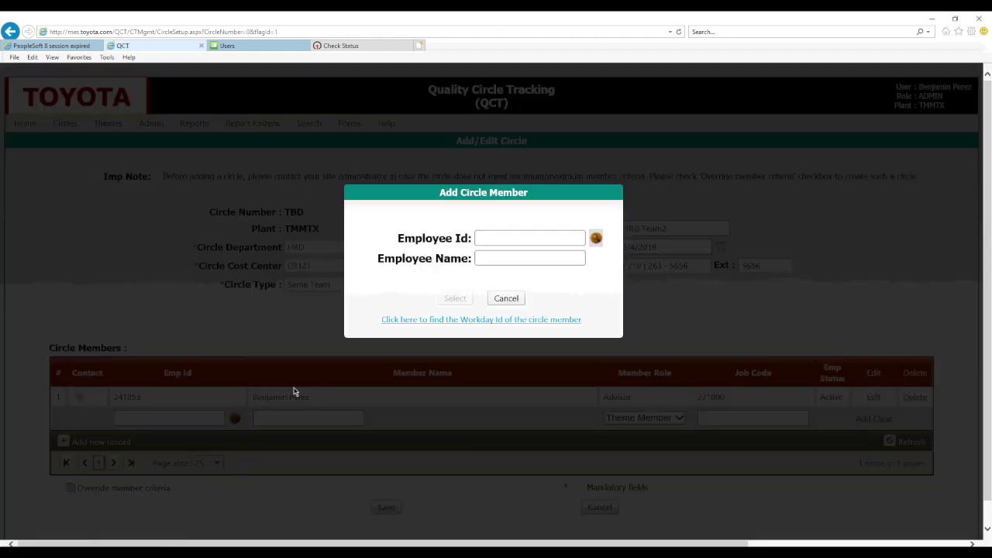
click(489, 238)
text(43779)
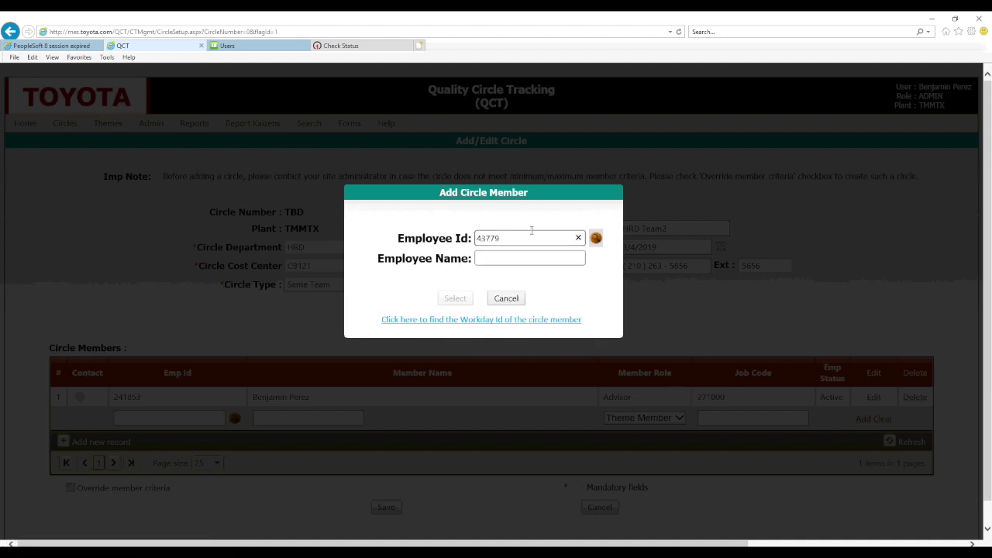
click(595, 238)
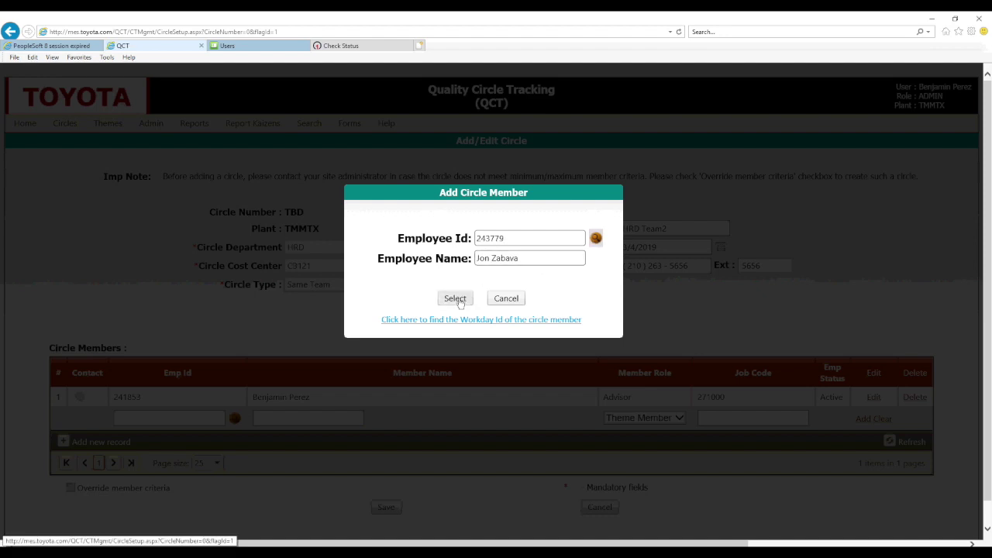
click(455, 299)
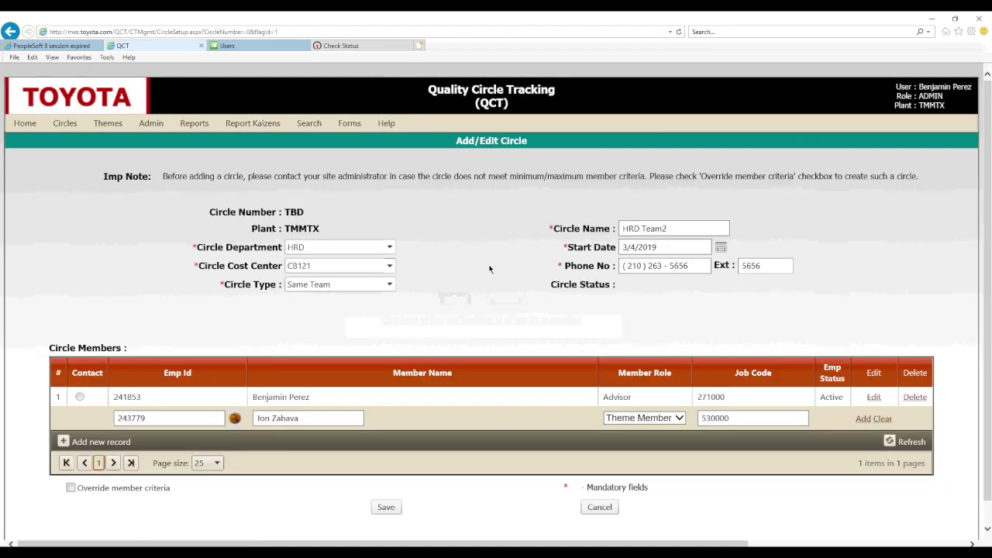
click(677, 419)
click(665, 439)
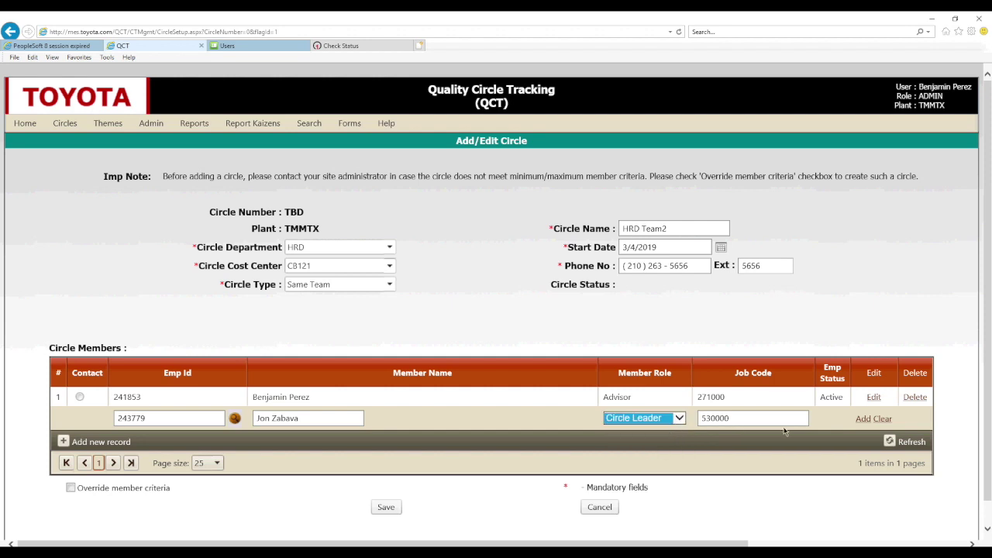
click(862, 418)
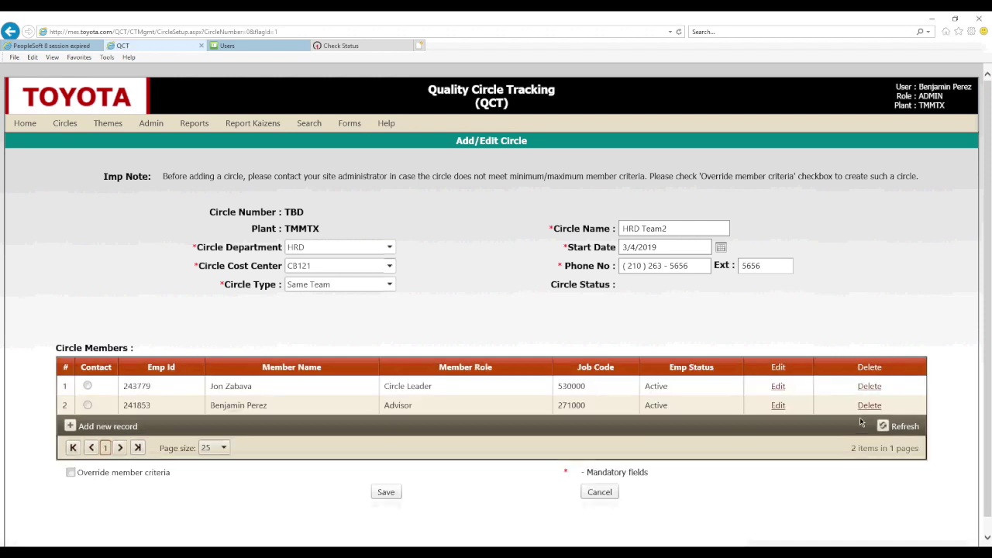
click(69, 427)
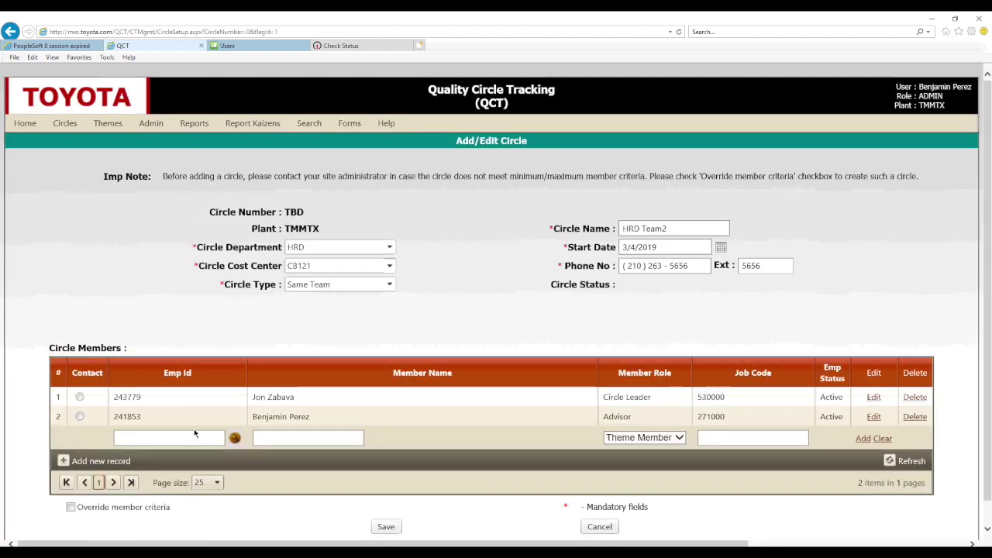
Try the next member's employee id, dismiss 'No record found', and open the Workday Id finder.
click(235, 439)
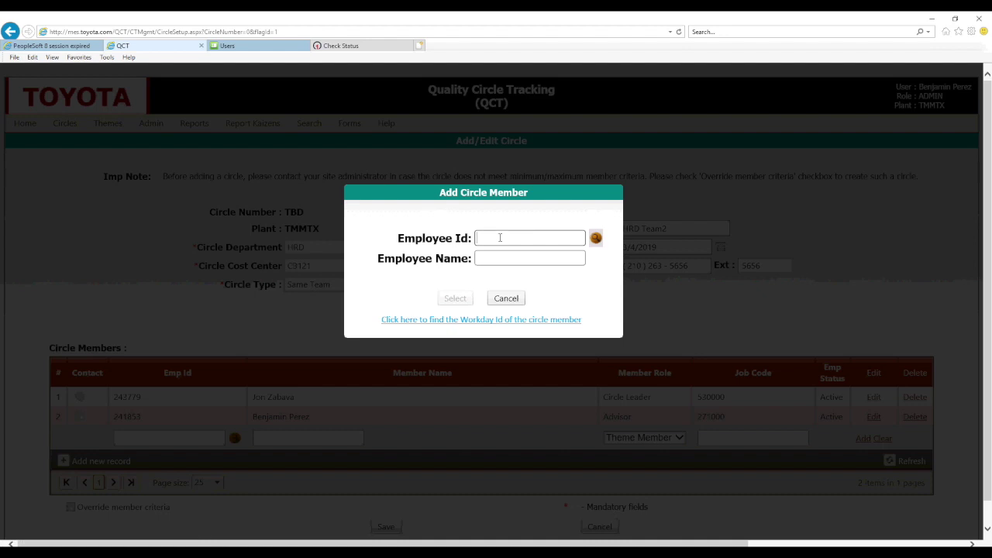
text(3)
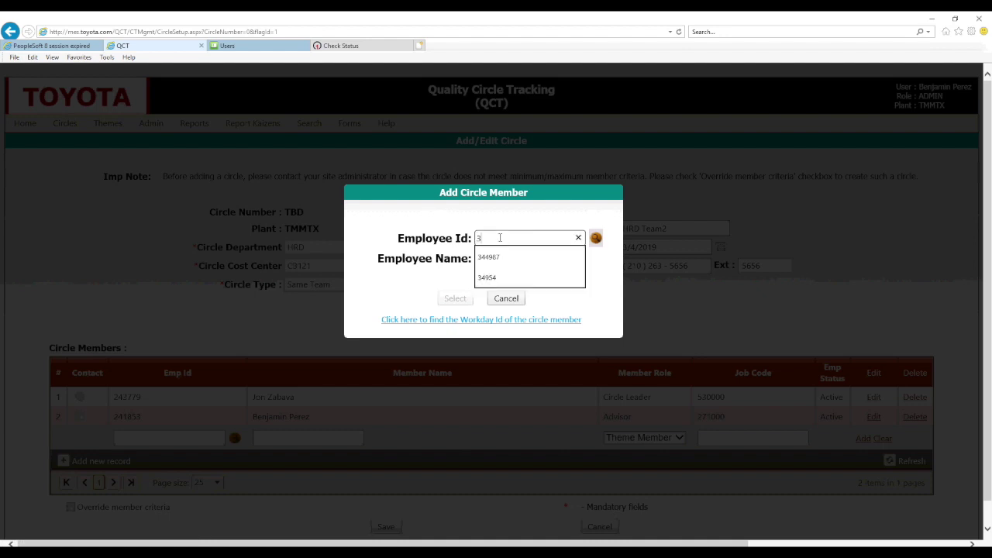
text(49)
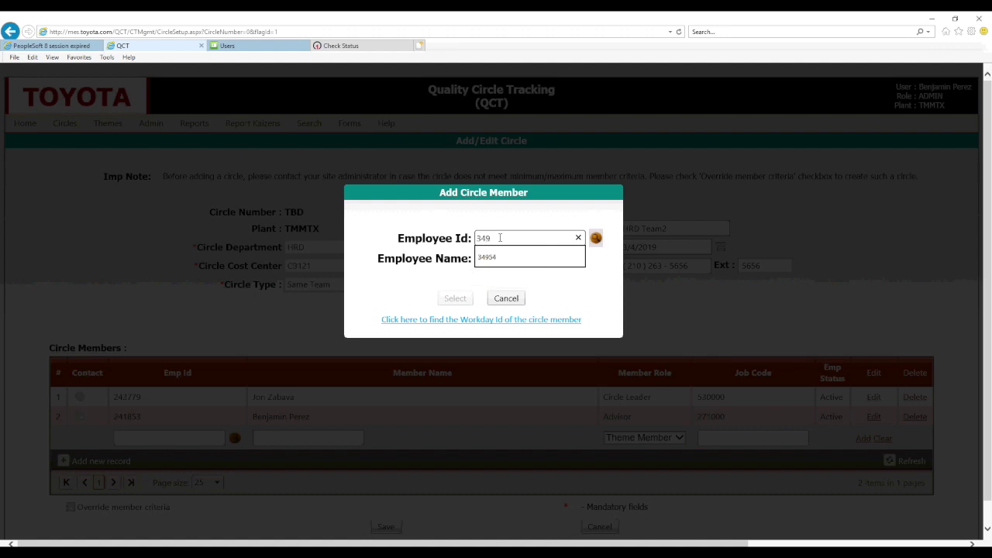
key(Down)
key(Return)
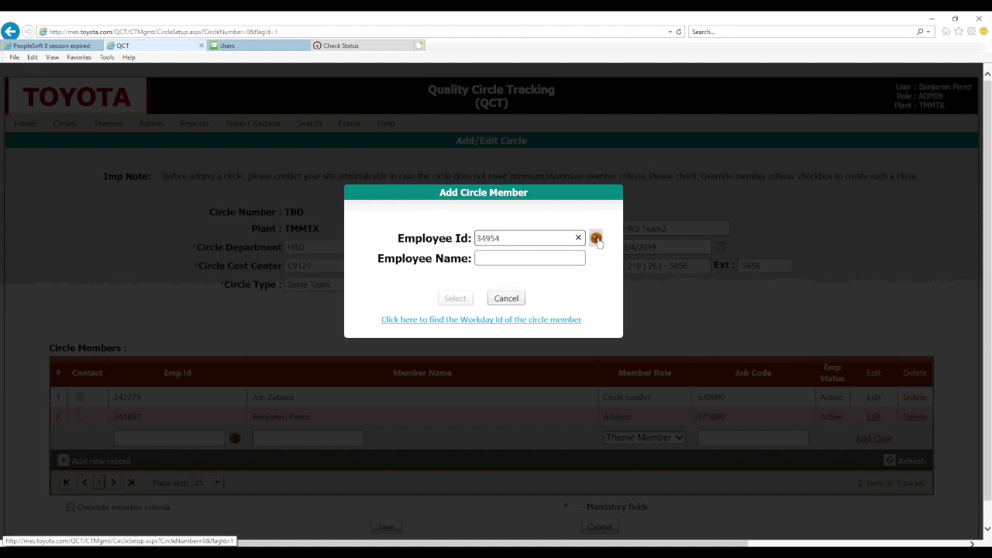
click(596, 238)
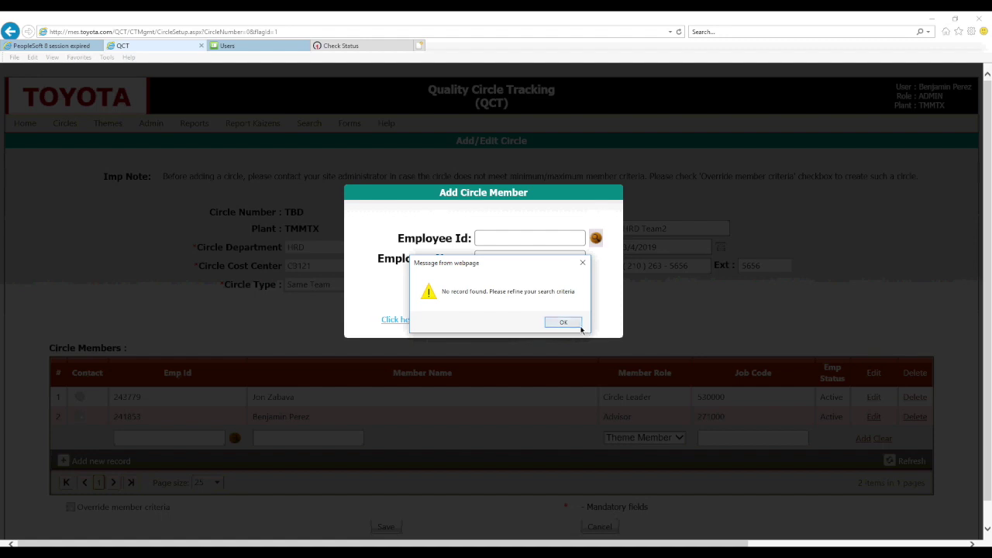
click(571, 323)
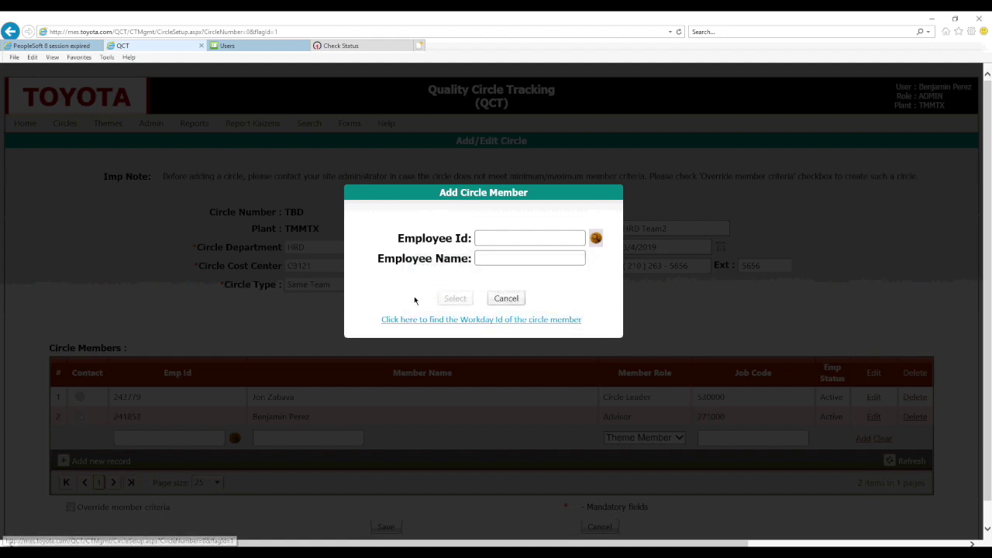
click(422, 320)
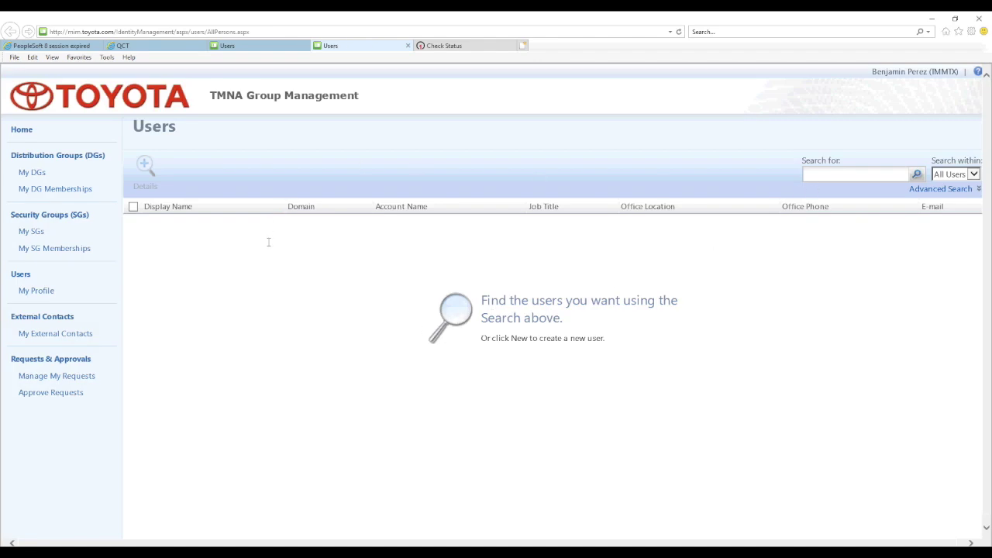
Search TMNA Group Management for the member's surname, then return to the QCT member lookup.
click(820, 175)
text(montano)
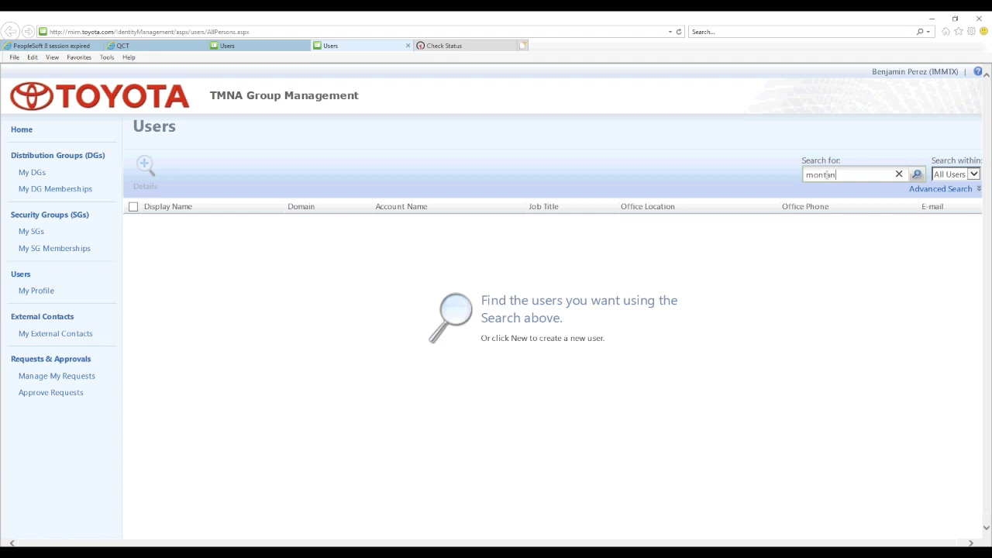
click(917, 174)
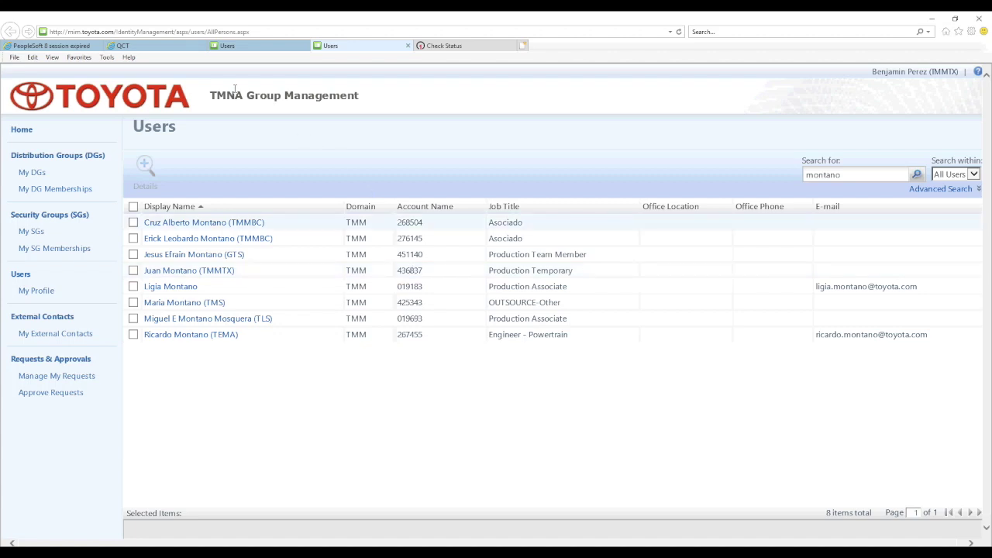
click(123, 45)
click(498, 237)
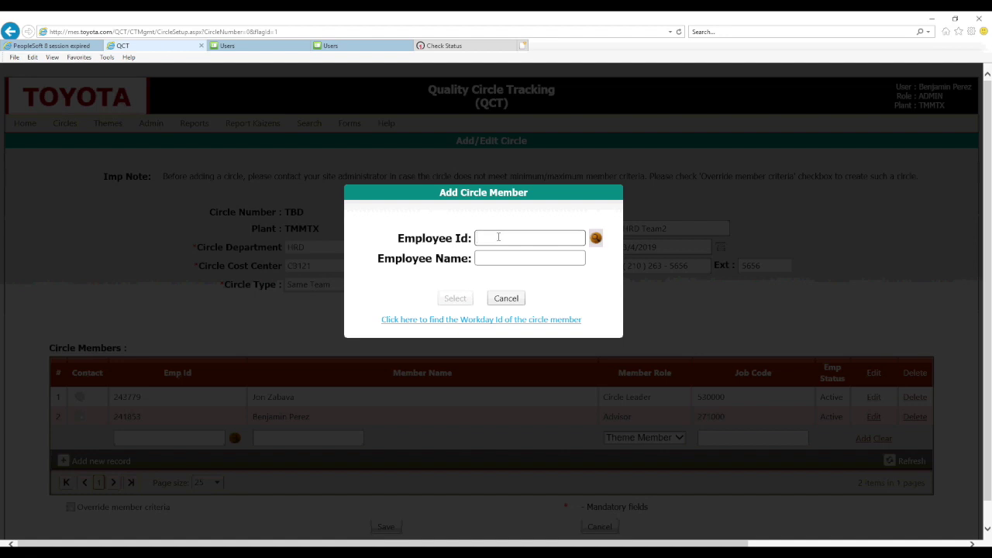
Add the found employee as a Theme Member and mark the Advisor as circle contact.
text(4368)
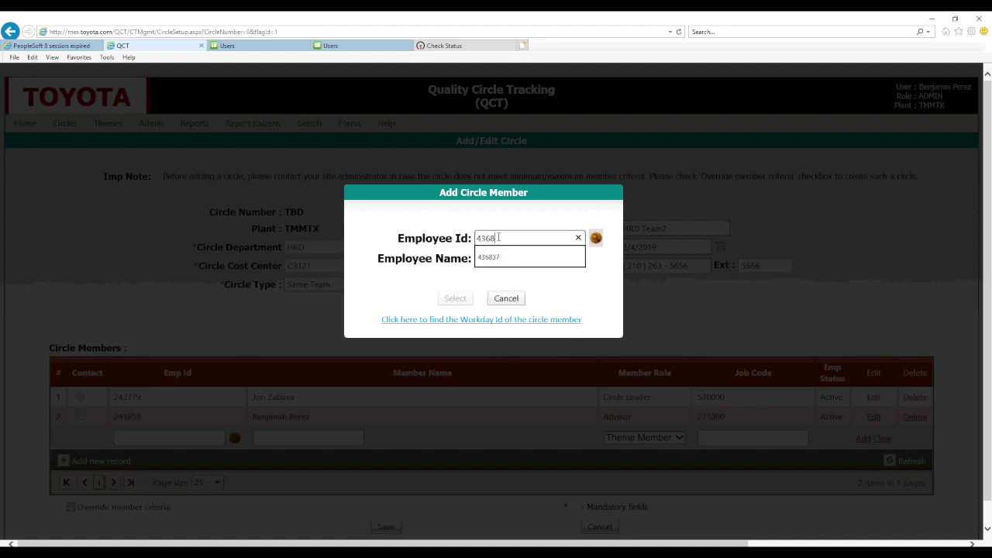
text(37)
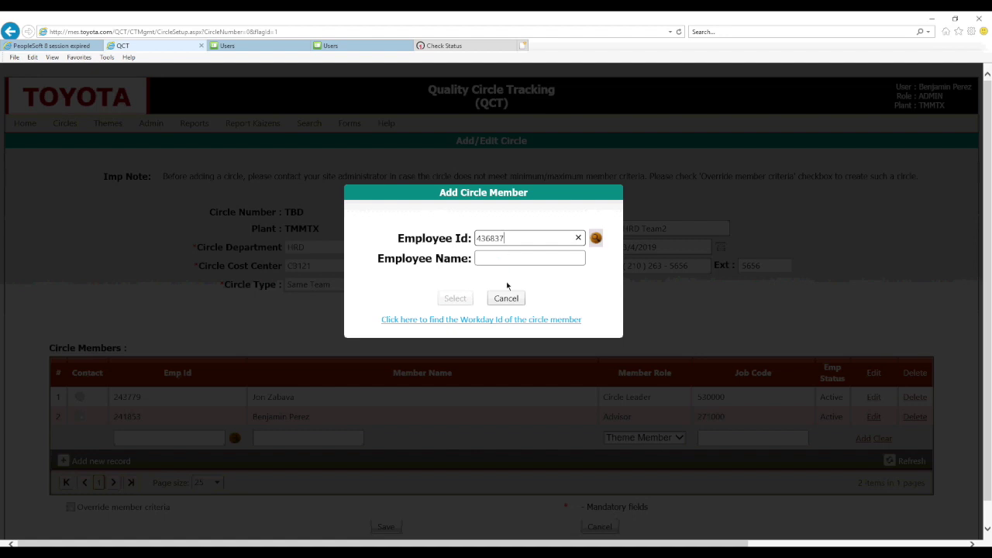
click(595, 238)
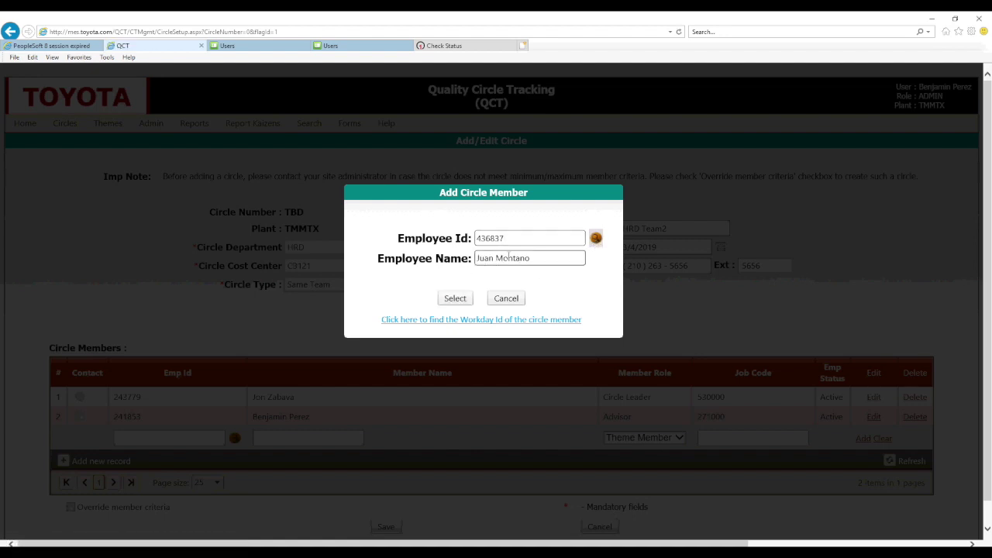
click(455, 299)
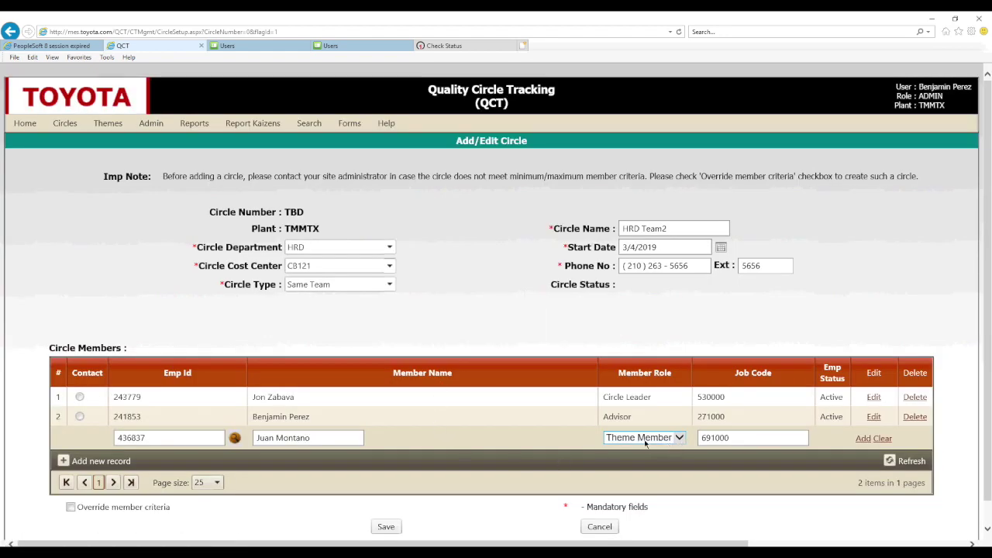
click(863, 439)
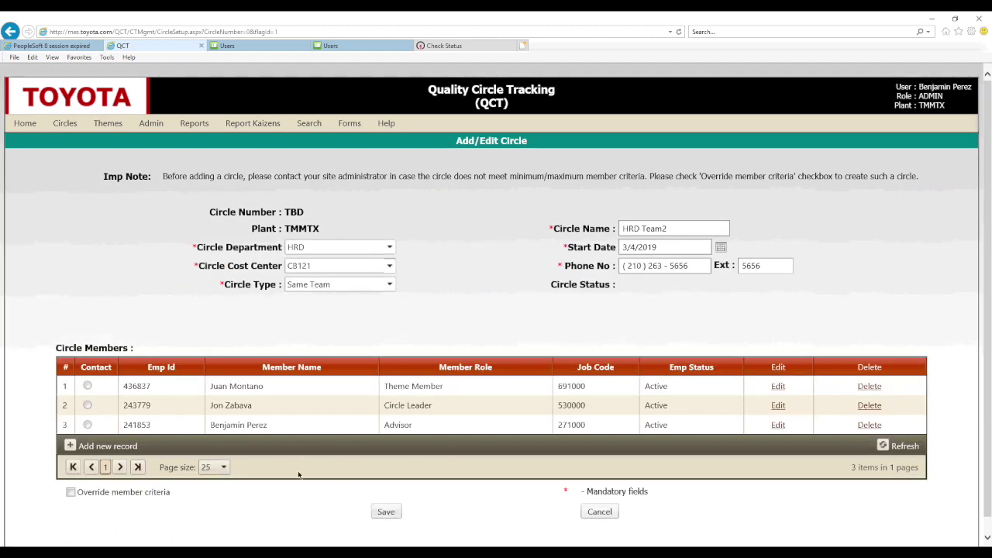
click(88, 424)
With the Advisor as contact, save HRD Team2 as circle 8811 and start its theme.
click(87, 425)
click(383, 509)
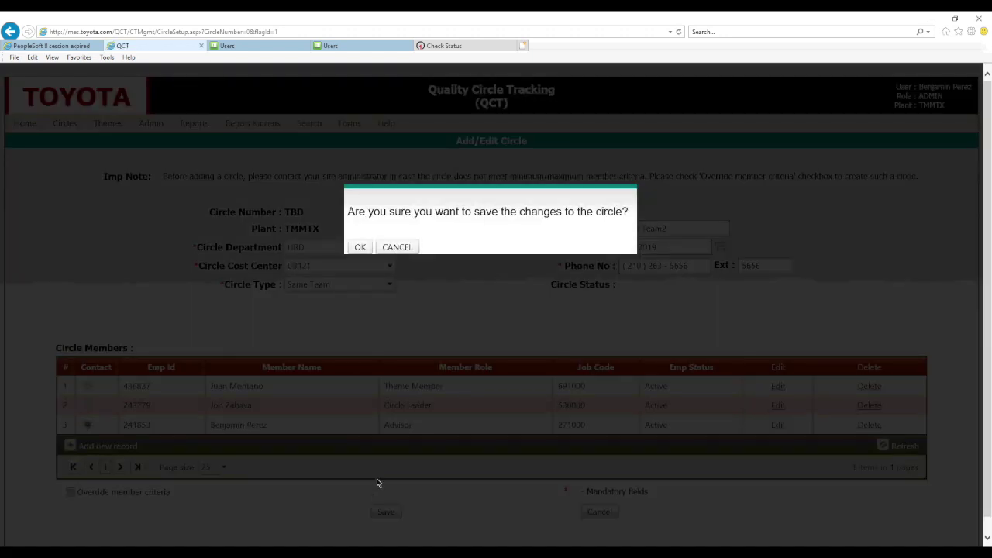
click(360, 248)
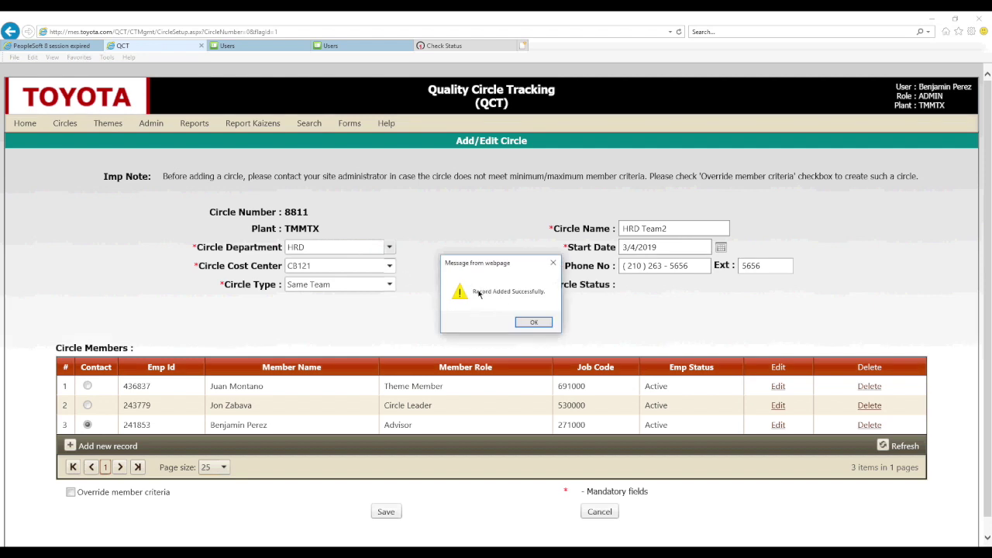
click(533, 322)
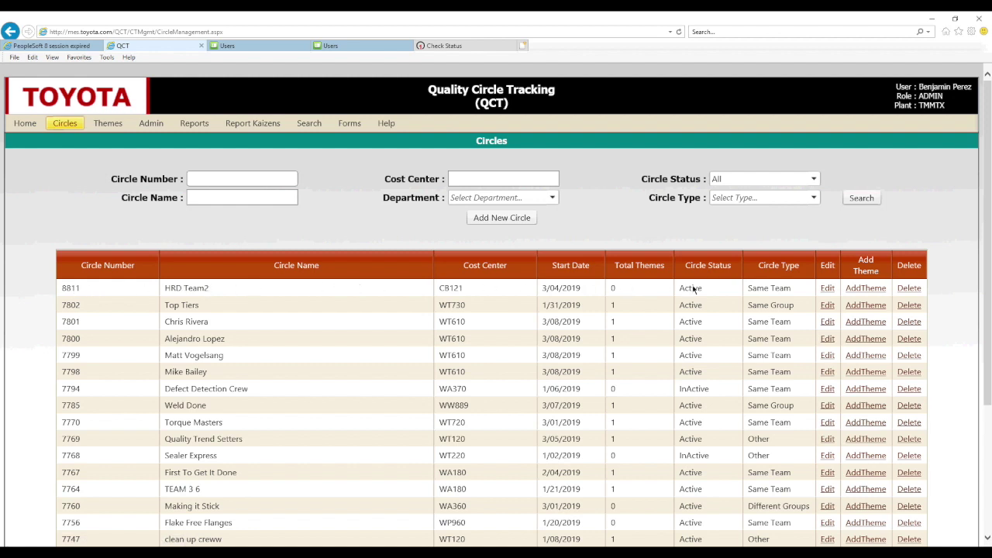
click(865, 289)
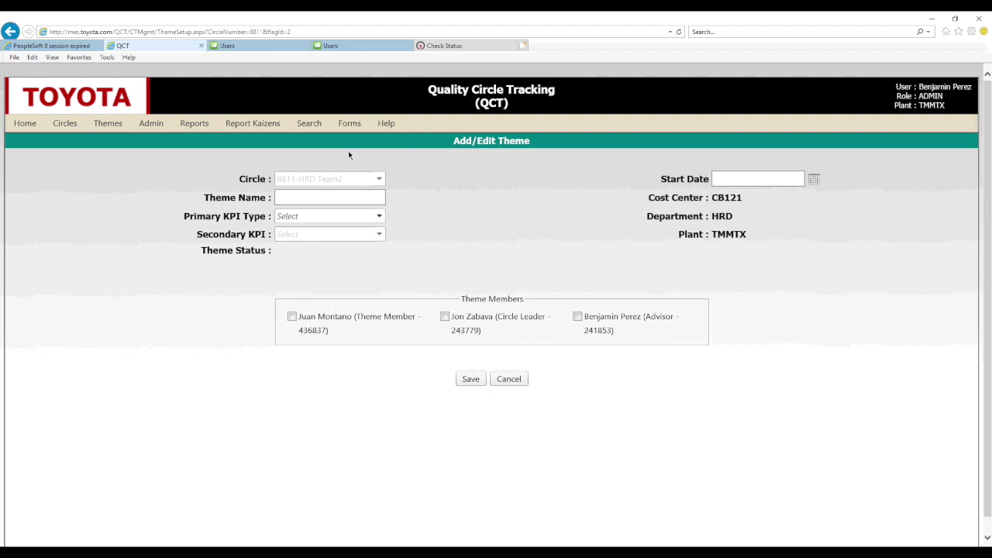
Name the theme 'Ergo improvement' with Safety and TM Engagement KPIs, starting 3/6/2019.
click(309, 197)
text(E)
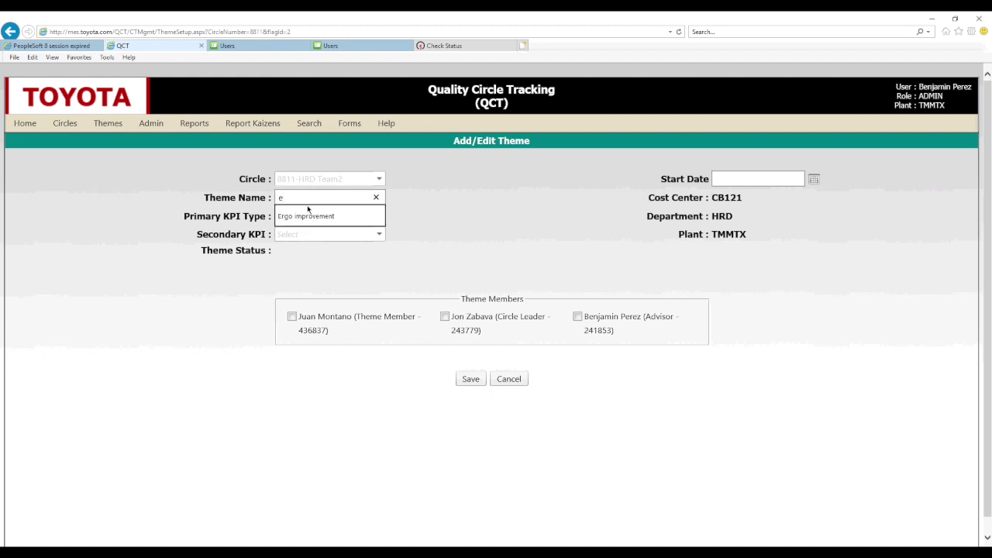
click(309, 217)
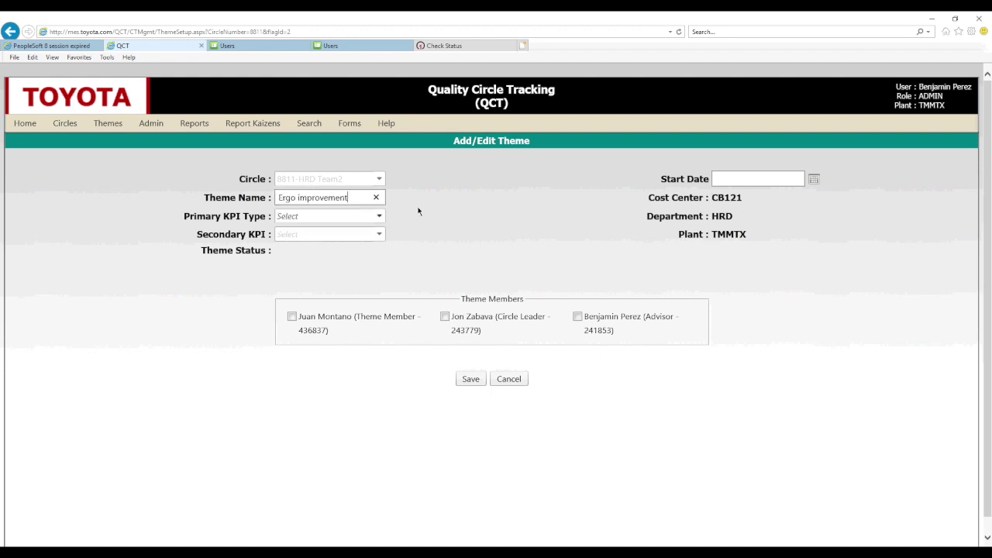
click(376, 220)
click(339, 302)
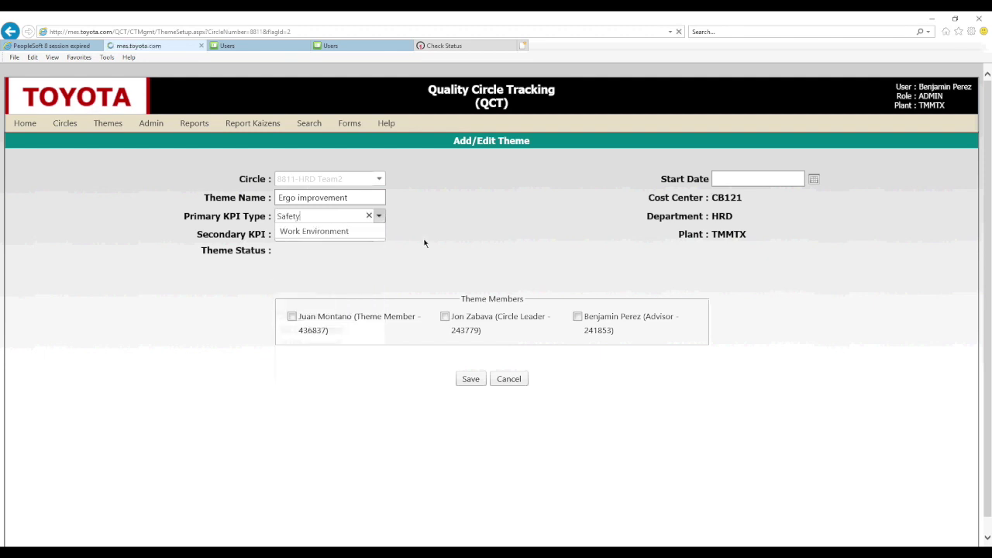
click(378, 236)
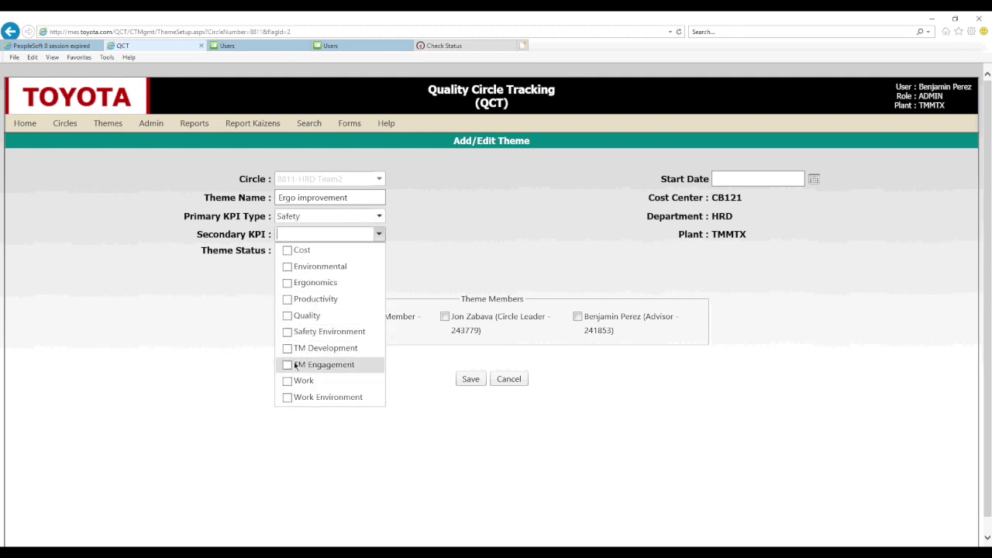
click(287, 365)
click(431, 241)
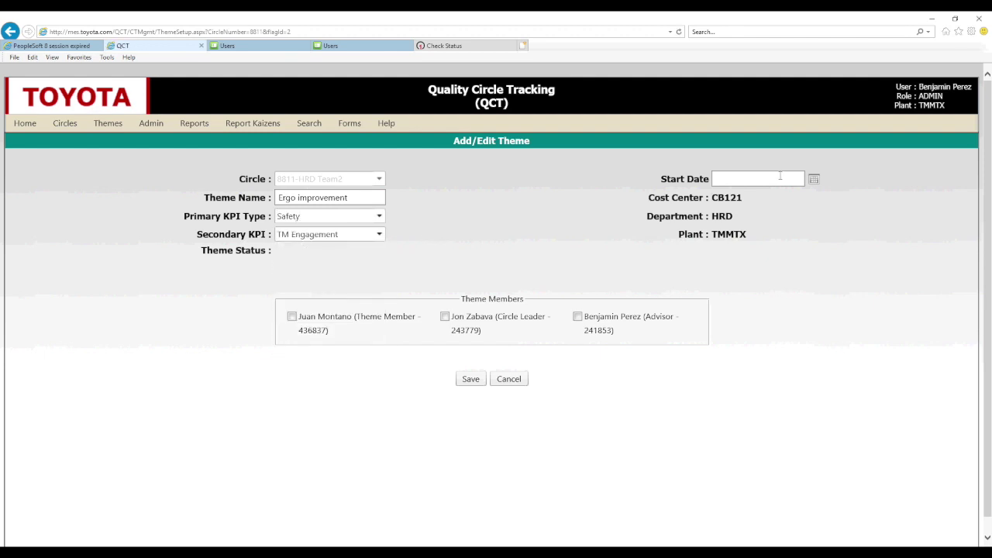
click(813, 179)
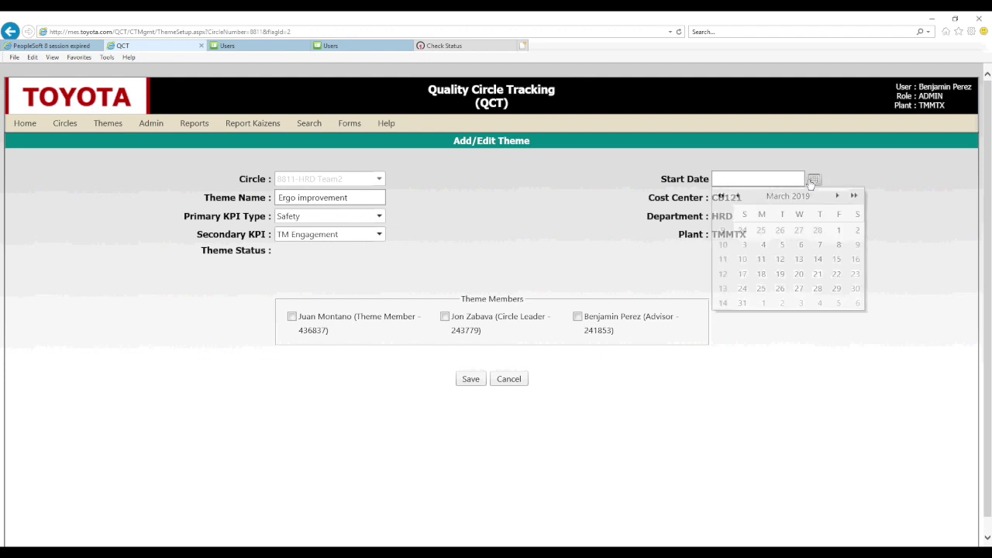
click(801, 244)
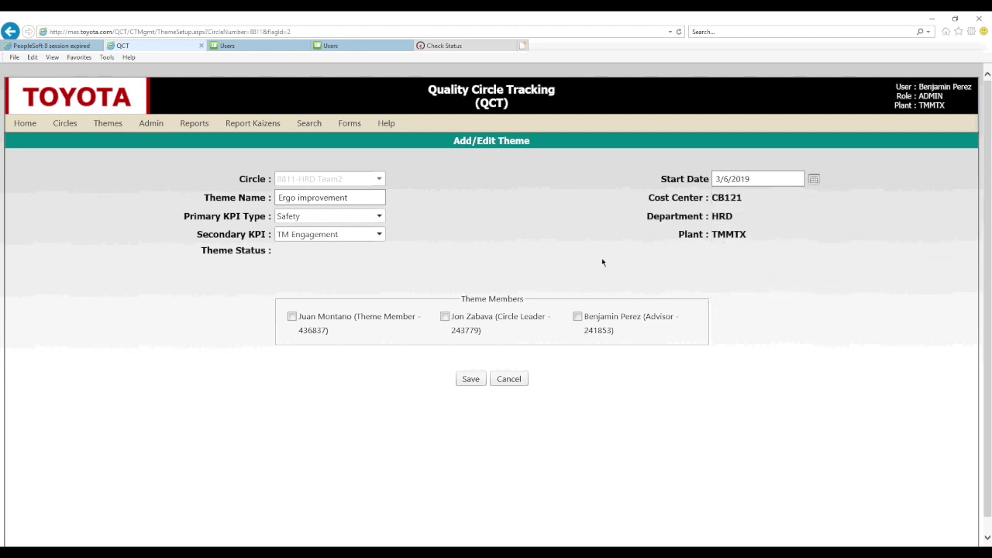
Include the Theme Member, Circle Leader and Advisor, then save the theme.
click(292, 317)
click(444, 318)
click(577, 317)
click(470, 380)
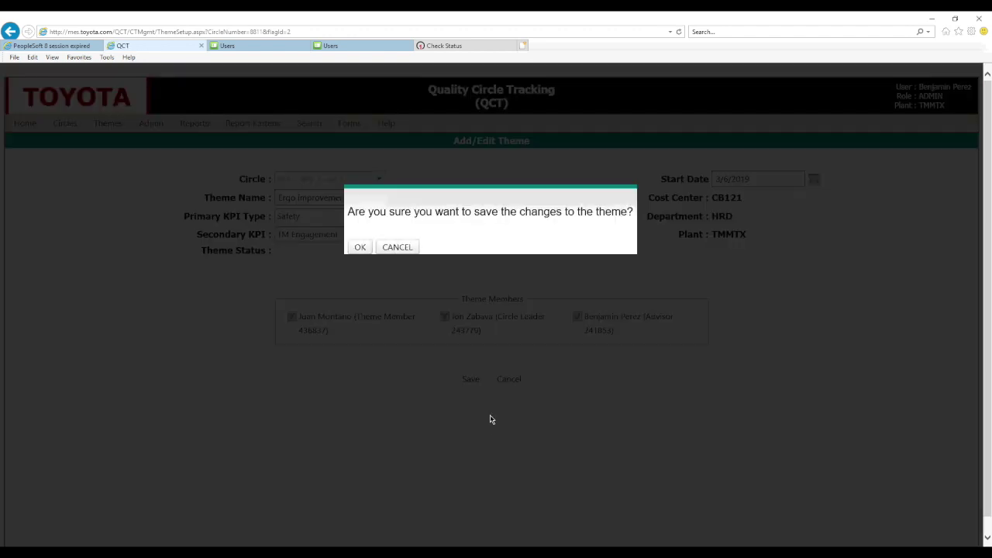
click(360, 247)
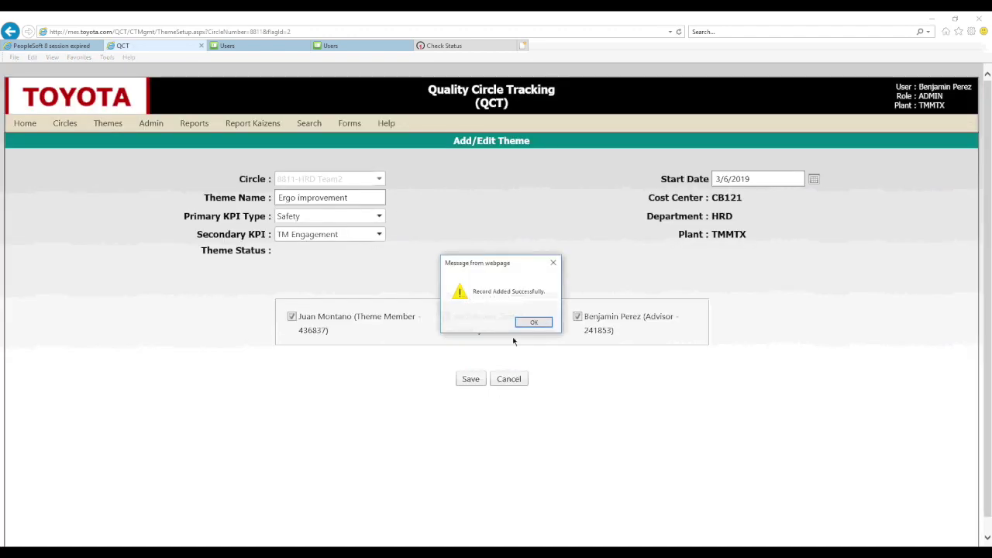
click(530, 320)
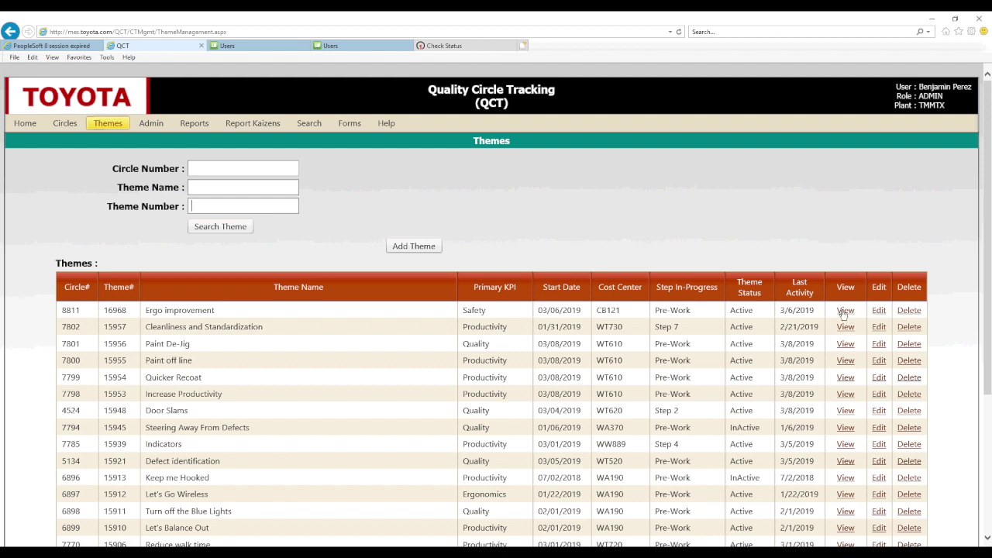
Open the Theme Details of Ergo improvement theme 16968 for circle 8811.
click(845, 311)
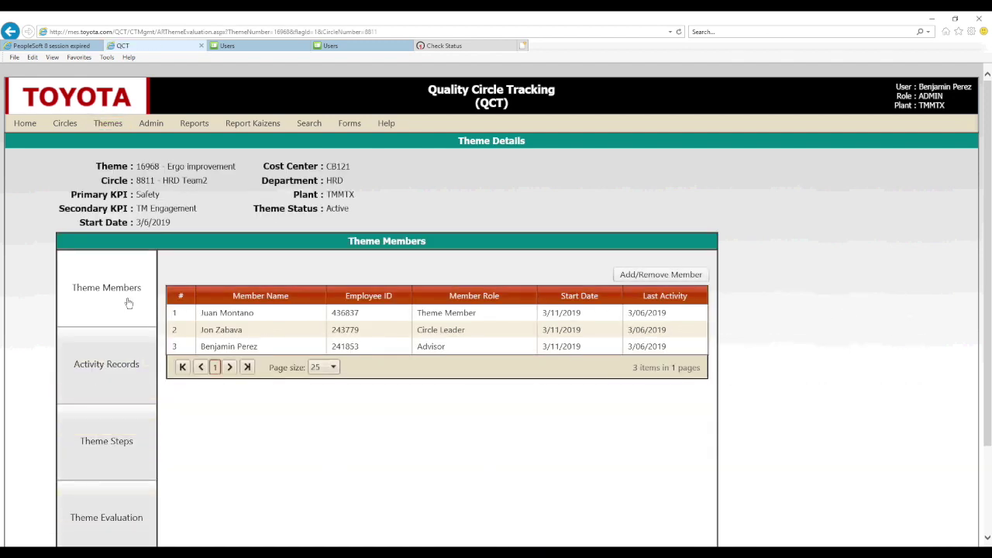
Open the Theme Steps page for the 'Ergo improvement' theme of circle 8811-HRD Team2.
scroll(127, 304, down, 1)
scroll(127, 304, down, 1)
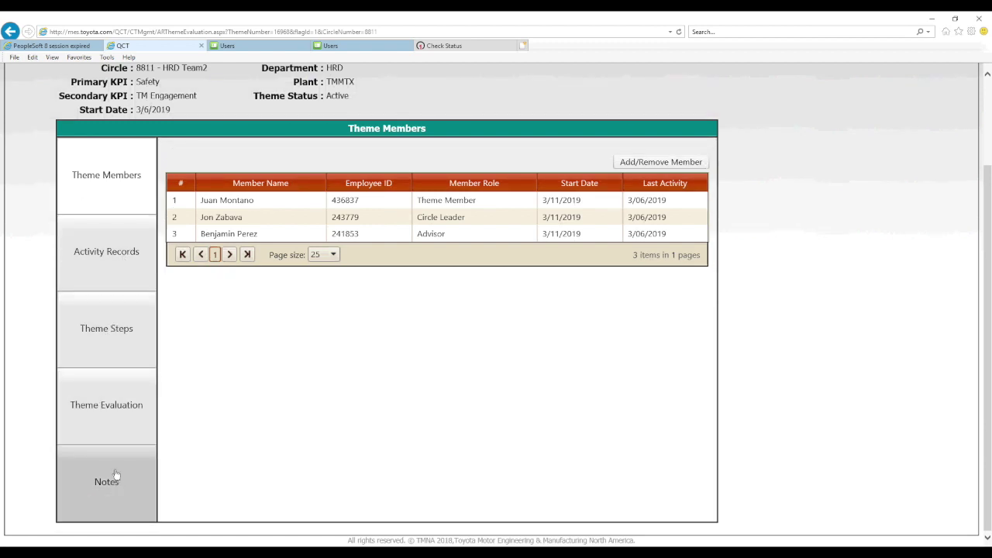
scroll(98, 209, up, 2)
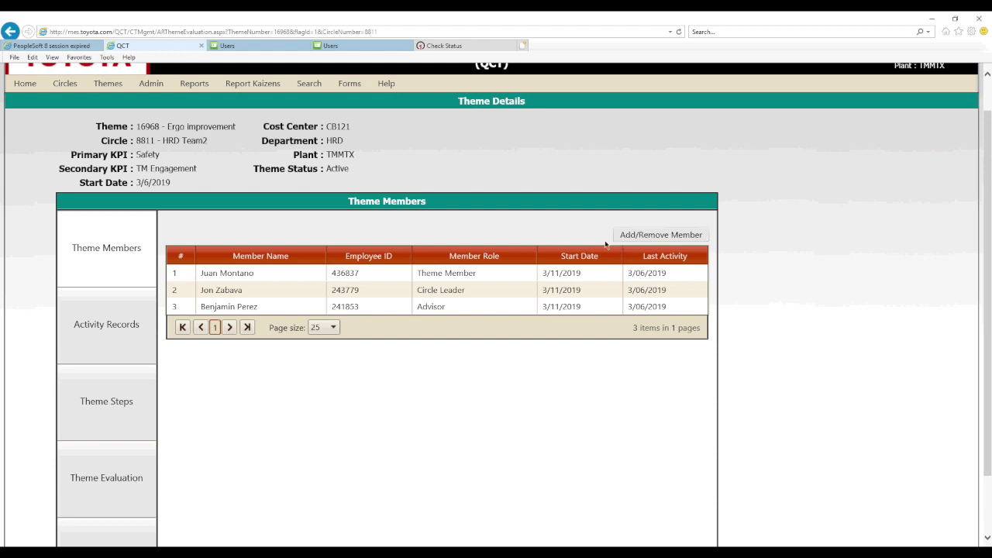
scroll(116, 407, down, 2)
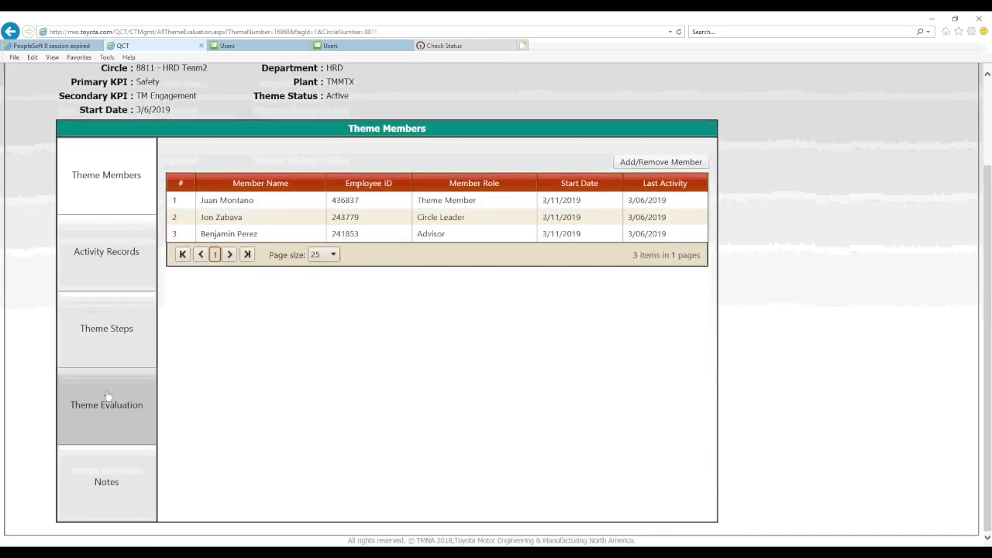
click(106, 330)
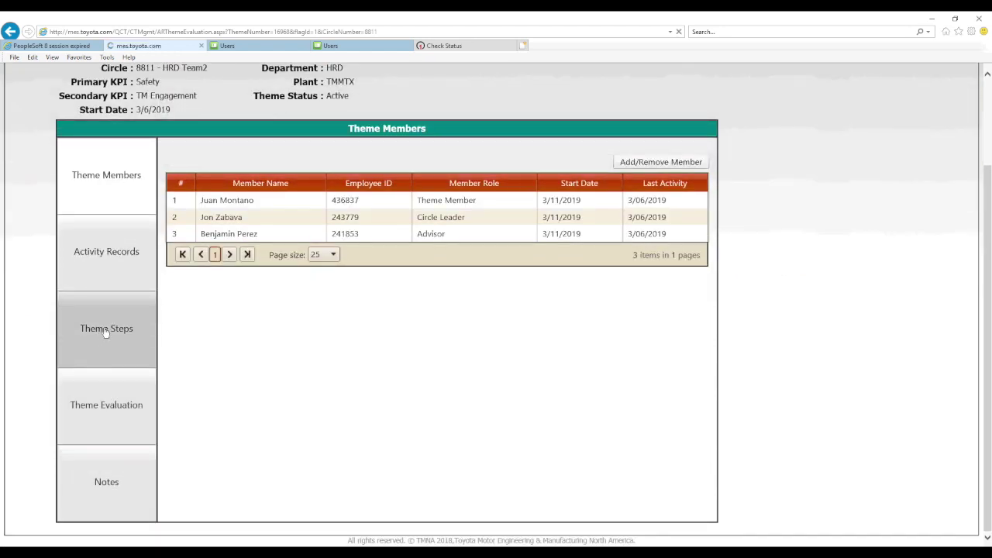
Set the initial assessment date to 03/07/2019 and the theme end date to 03/06/2019.
scroll(138, 337, down, 3)
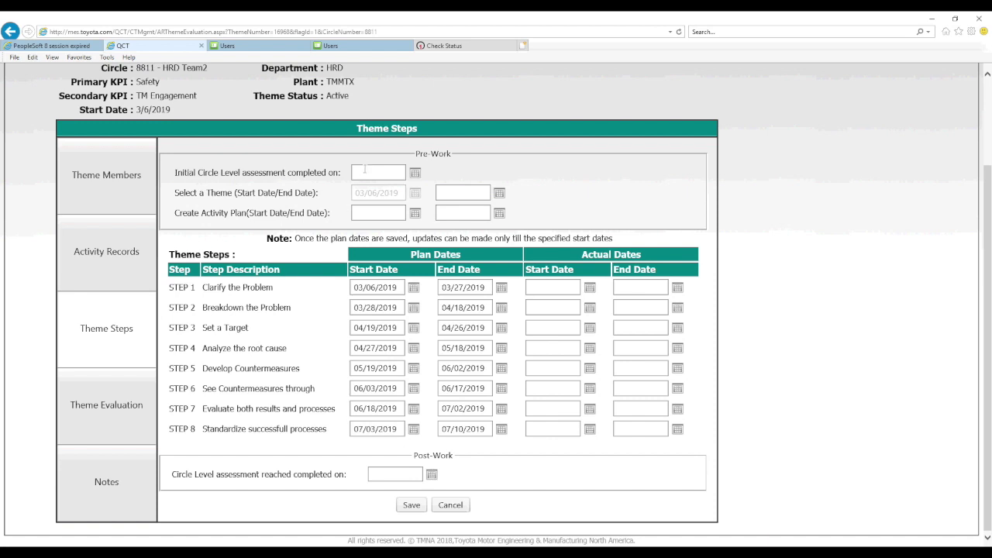
drag(177, 172, 325, 172)
click(390, 171)
click(415, 173)
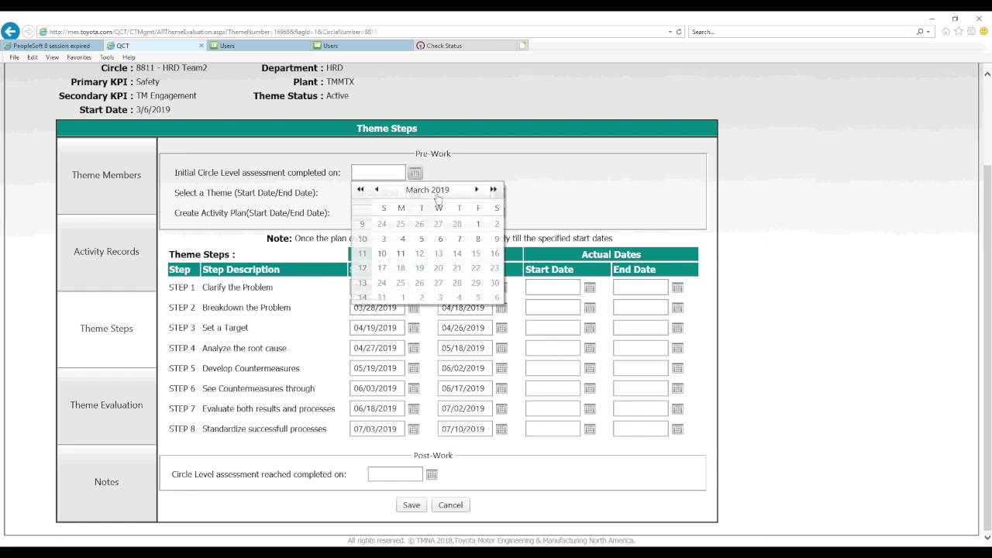
click(459, 239)
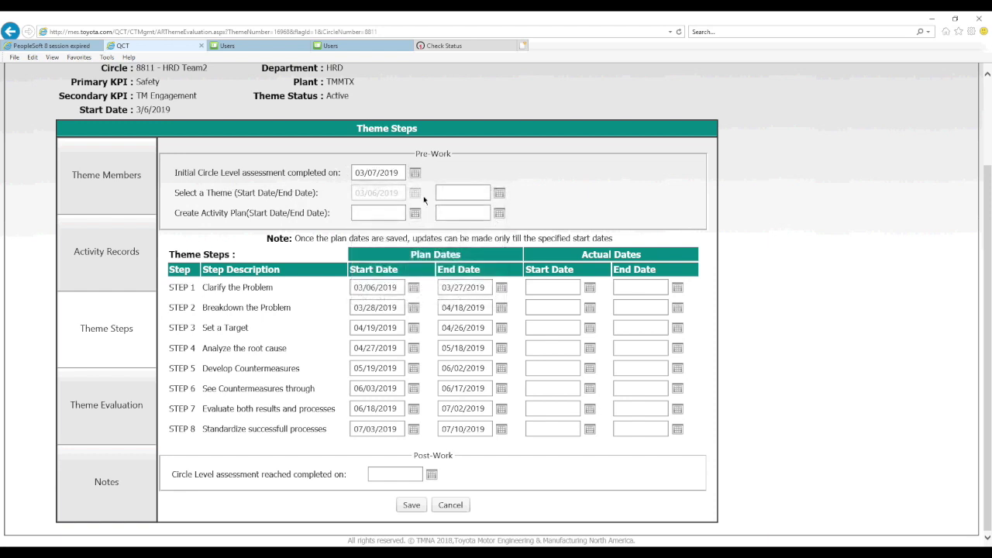
click(500, 194)
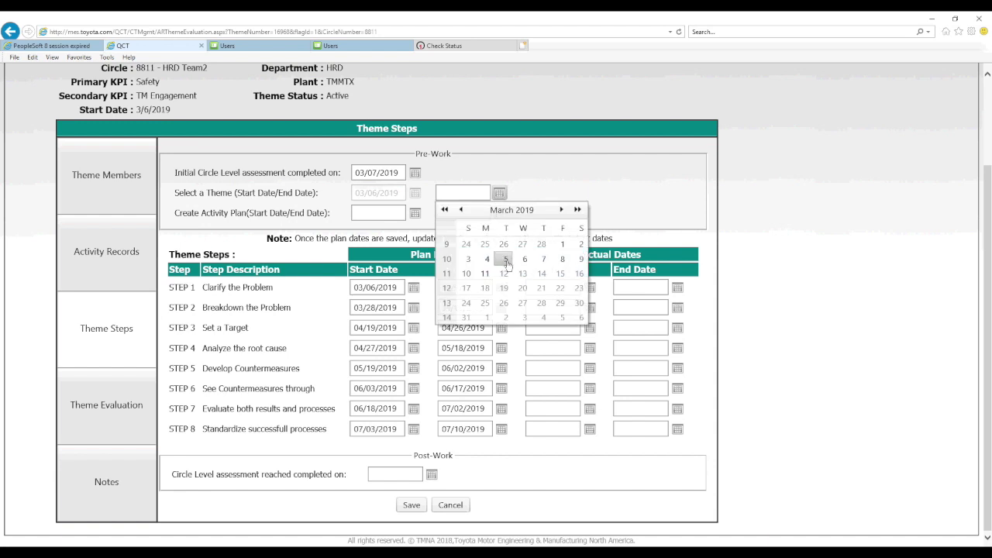
click(508, 261)
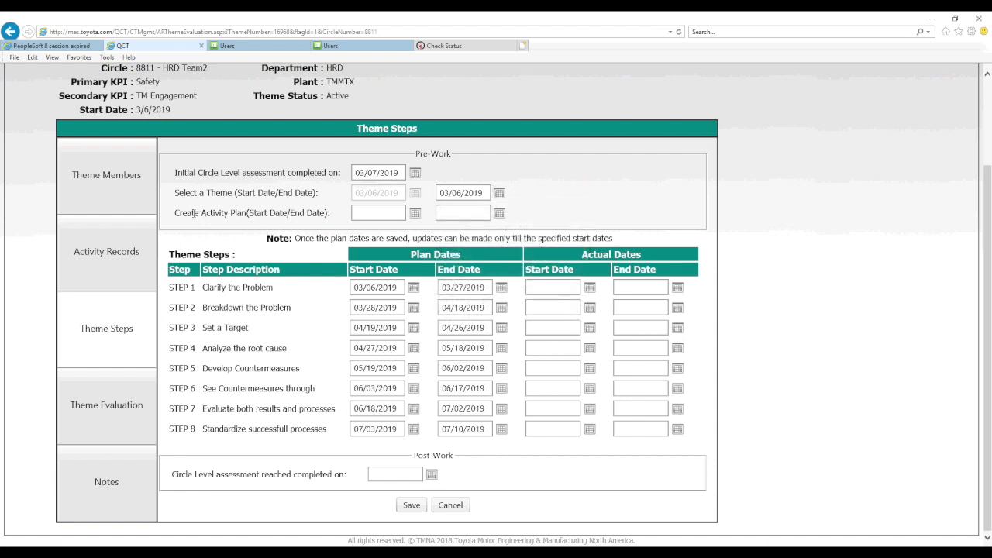
Set both the activity plan start and end dates to 03/07/2019.
drag(173, 213, 340, 221)
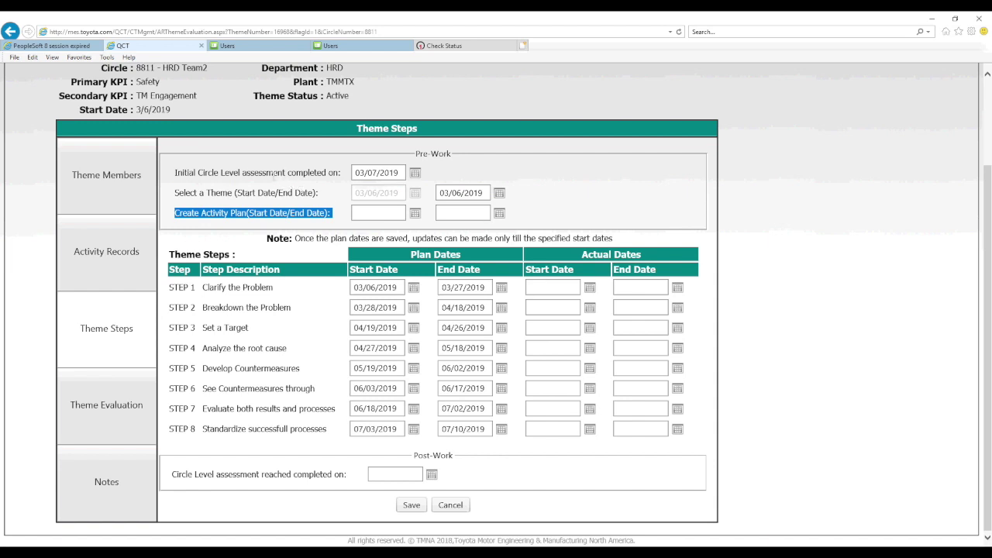
click(414, 213)
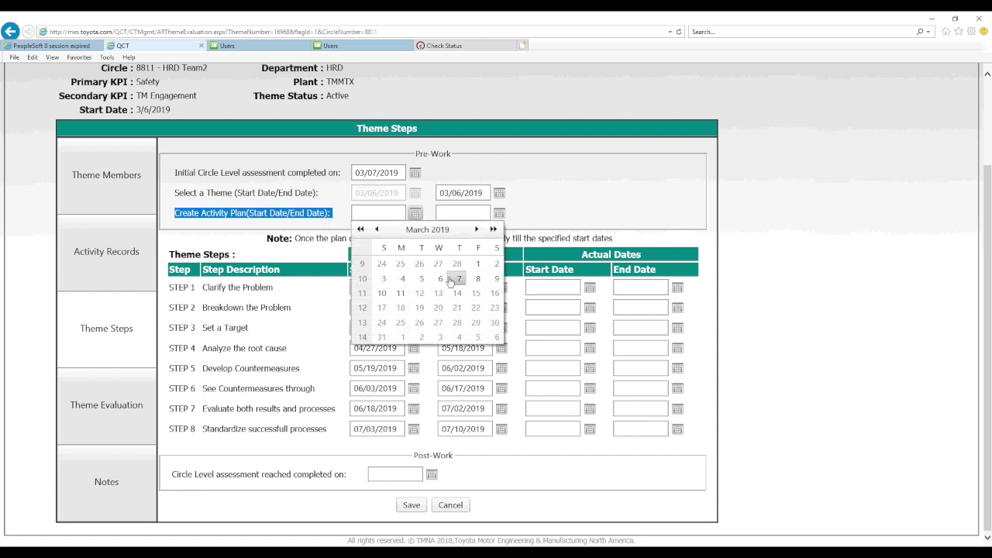
click(455, 279)
click(499, 213)
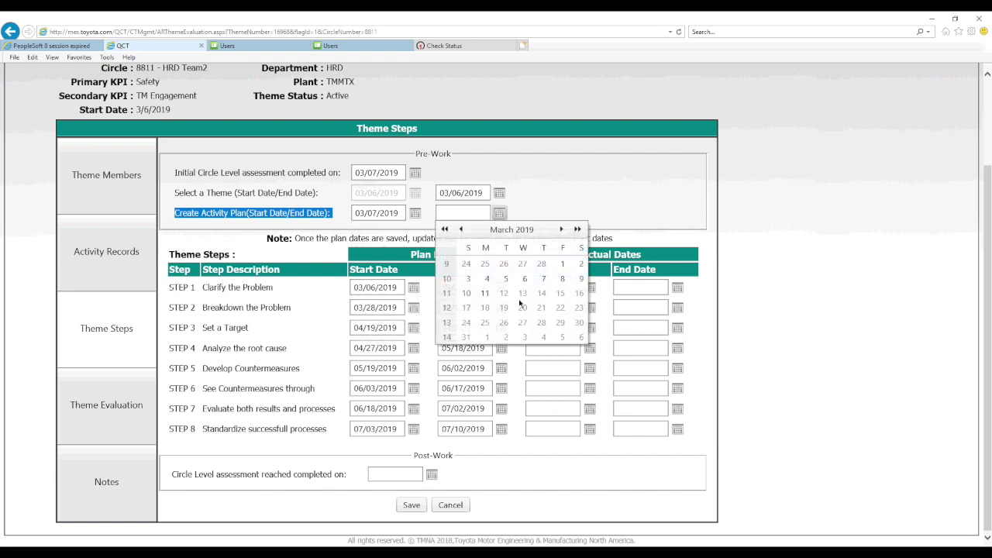
click(543, 278)
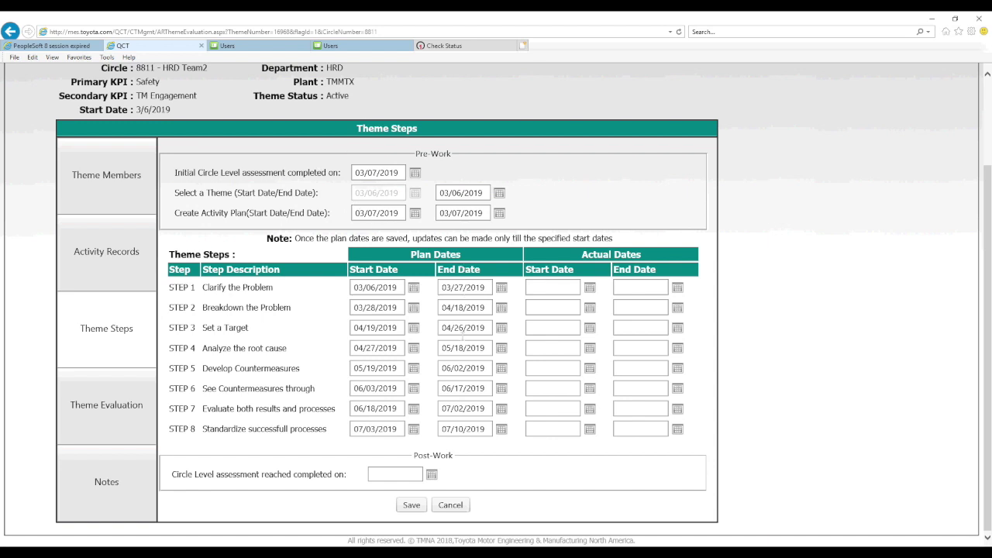
Enter STEP 1 actual start 03/08/2019 and actual end 03/11/2019.
click(588, 289)
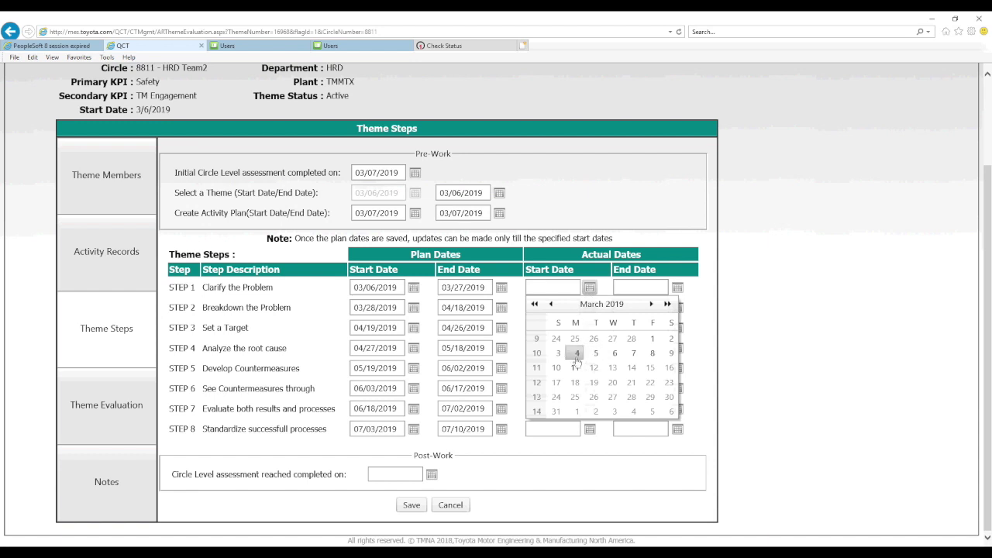
click(646, 355)
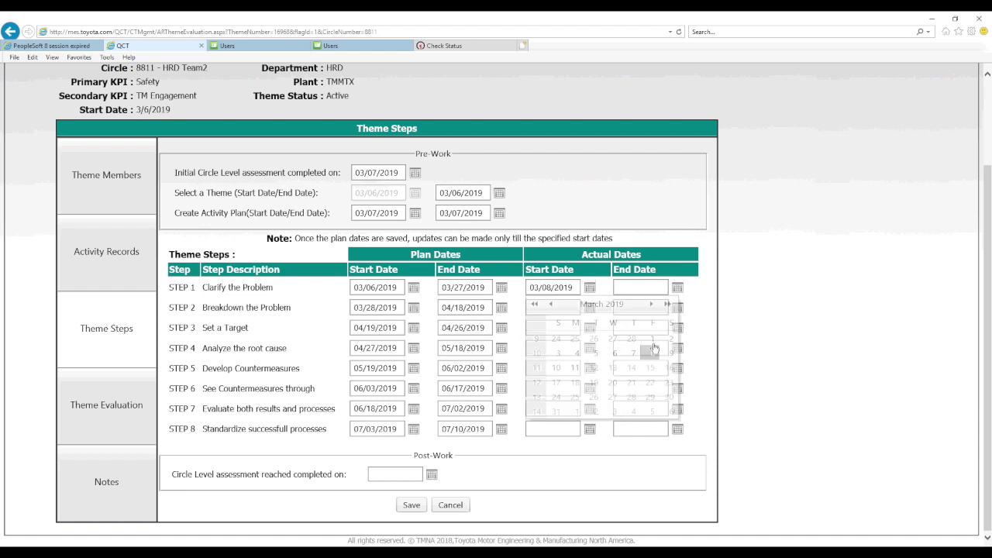
click(678, 288)
click(662, 368)
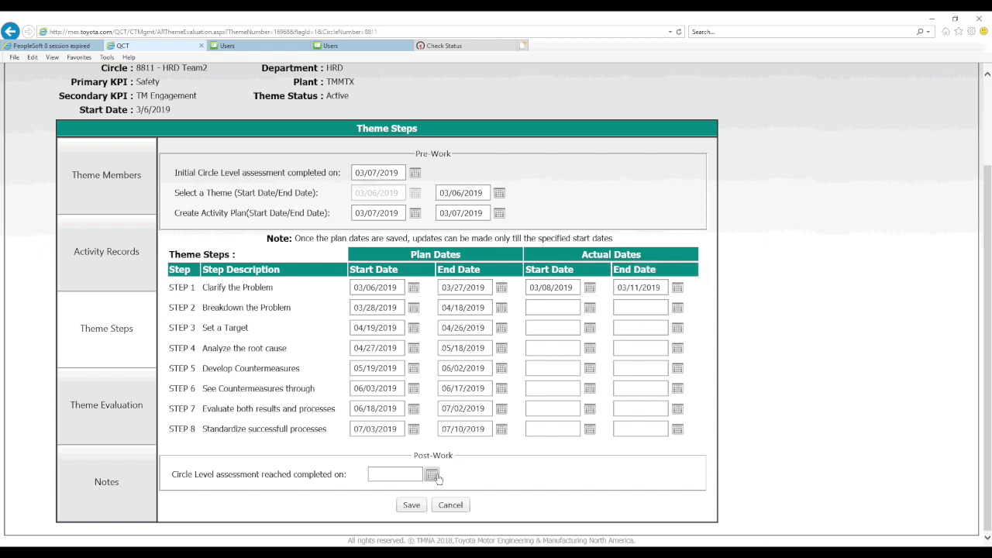
Save the theme step dates, confirm, and dismiss the record-updated message.
click(411, 506)
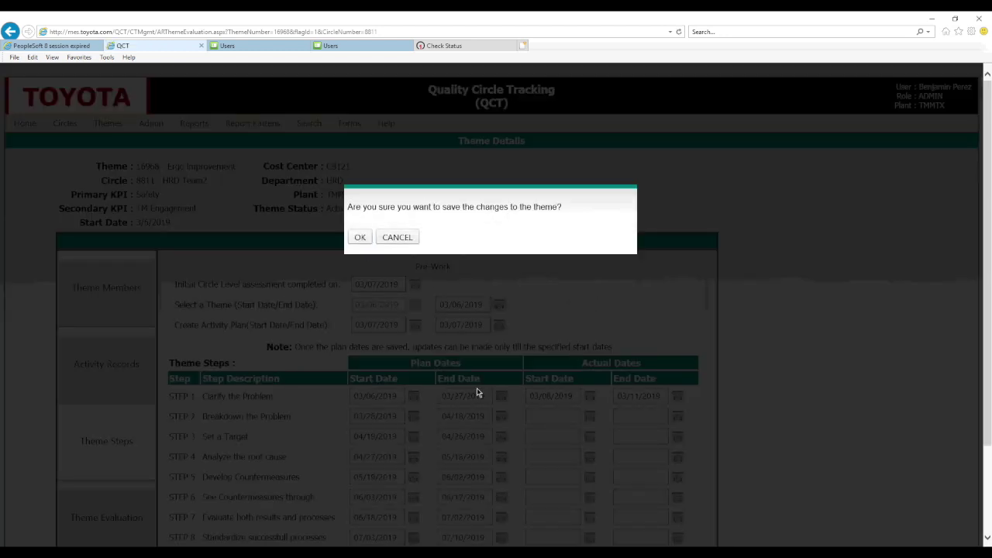
scroll(476, 392, down, 2)
key(Return)
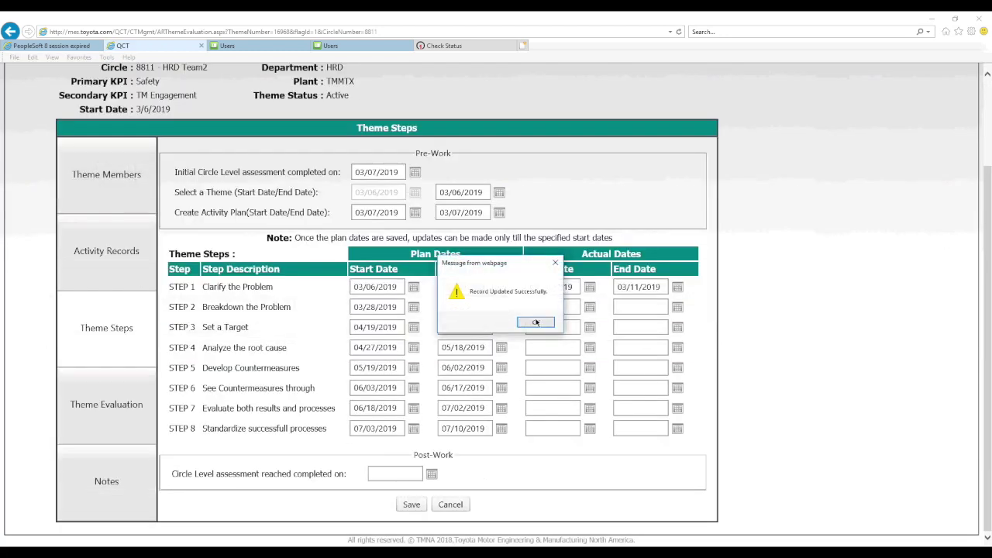
click(535, 323)
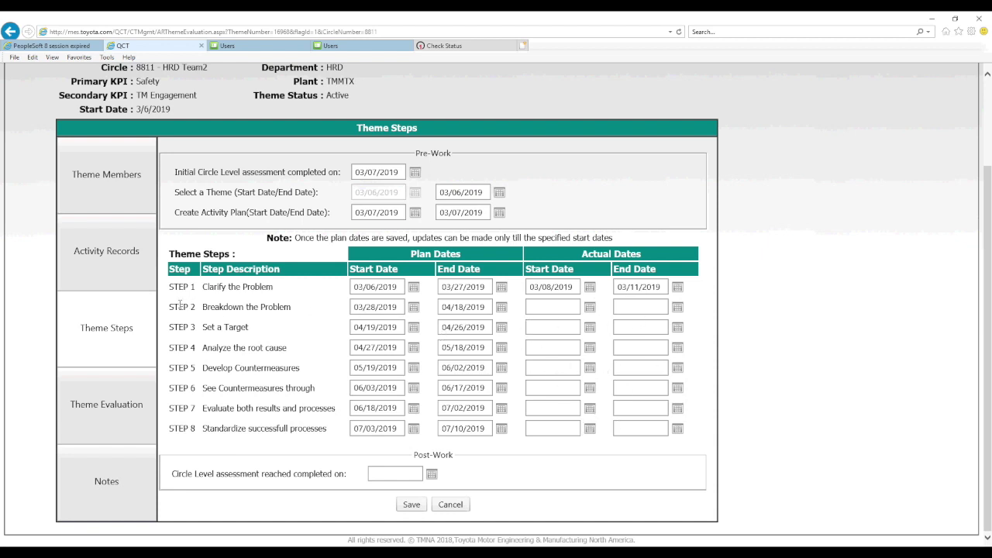
drag(172, 306, 329, 320)
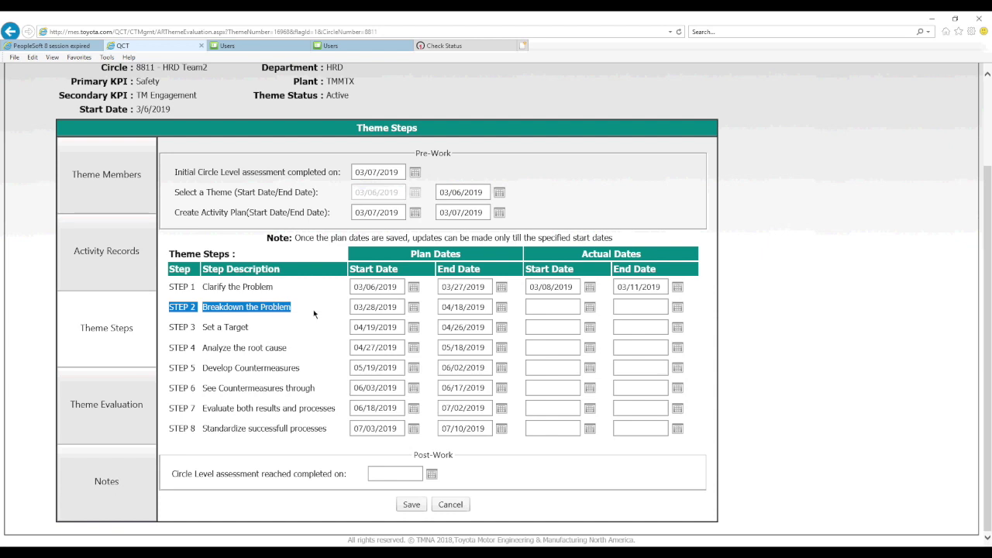
click(313, 313)
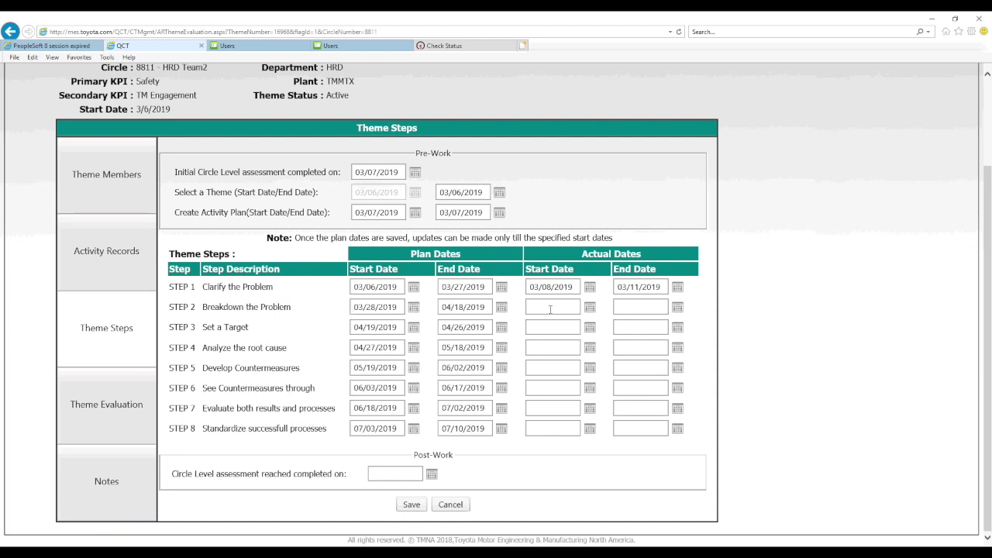
Start a new activity record dated 3/11/2019 with the description 'Tool TRNG'.
click(112, 265)
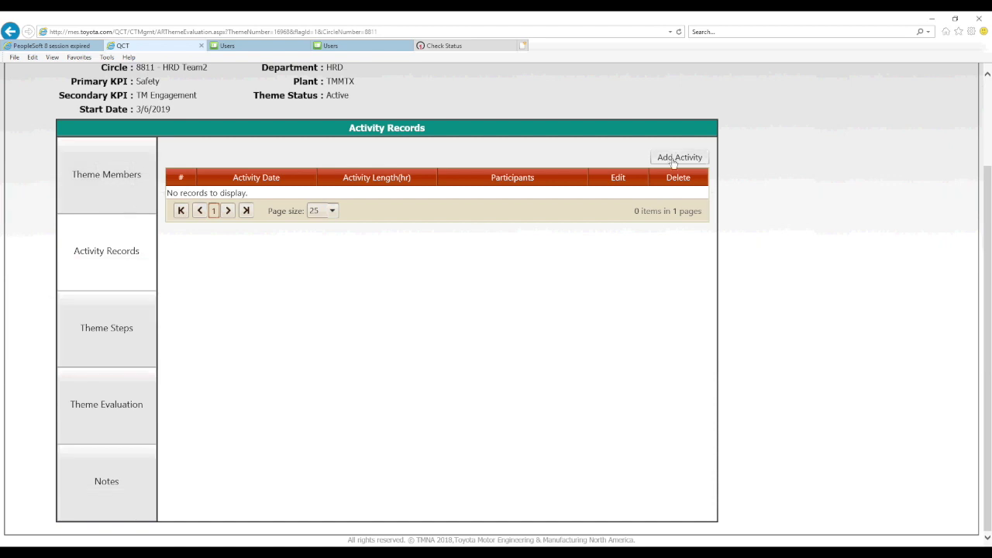
click(680, 158)
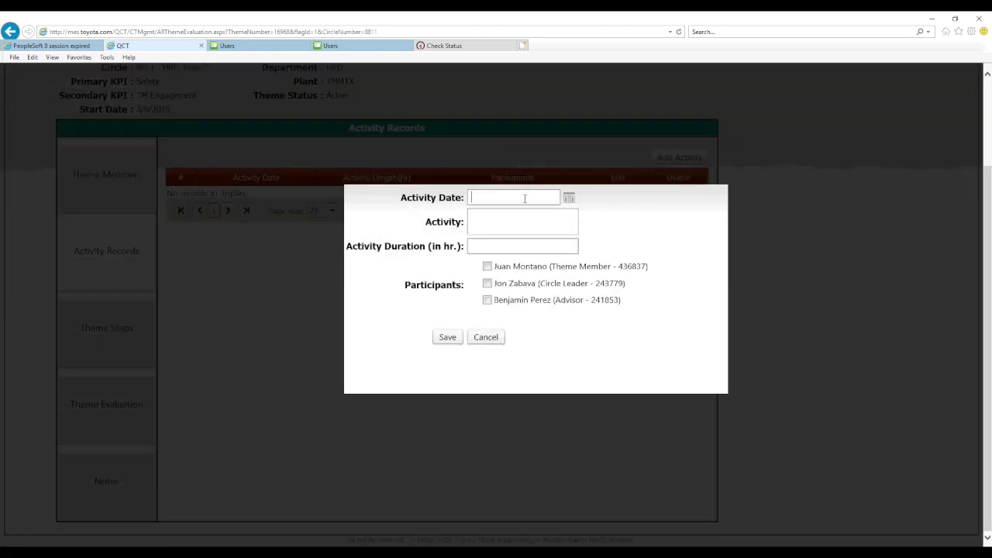
click(569, 197)
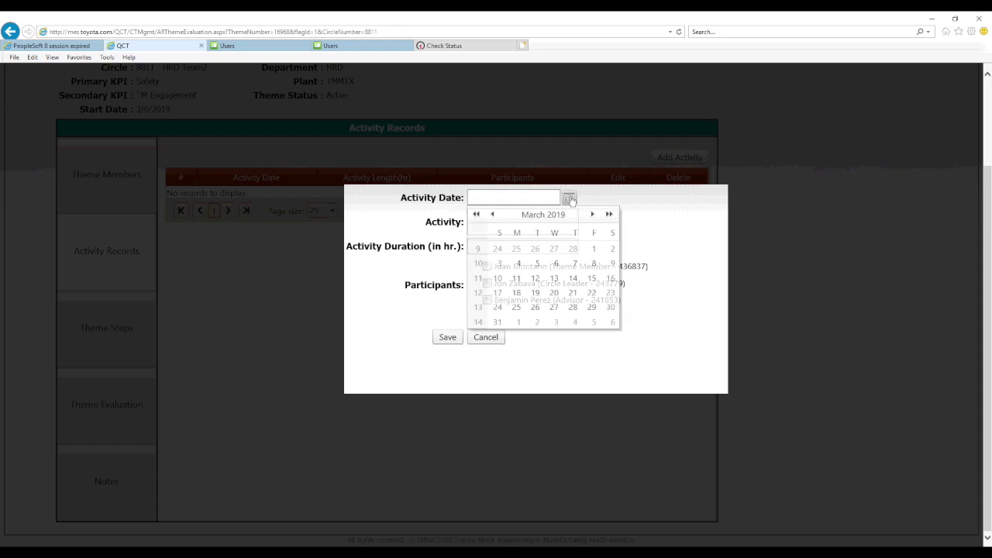
click(517, 278)
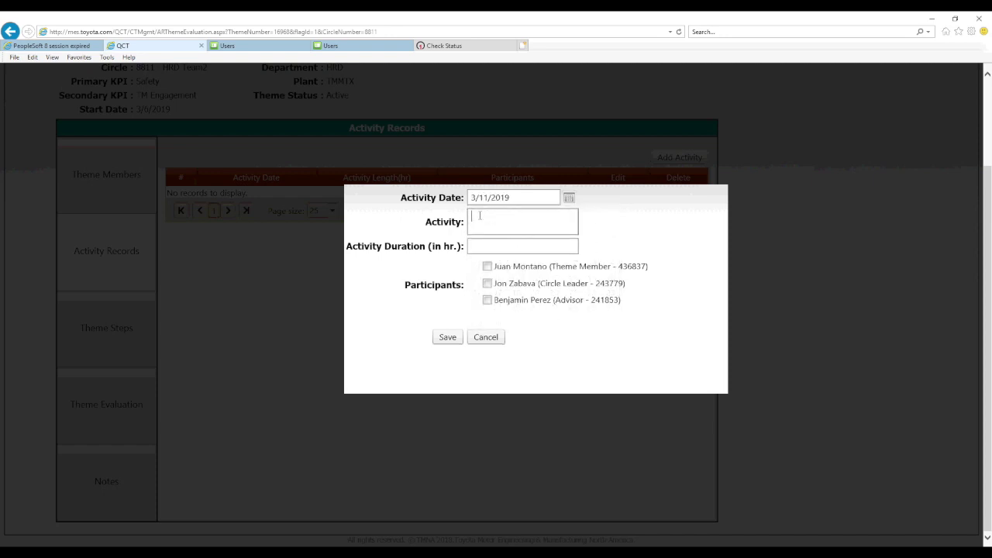
click(480, 216)
text(Tool TRNG)
Give the activity 0.50 hours, include all three members as participants, and save it.
click(485, 245)
text(.5)
key(Tab)
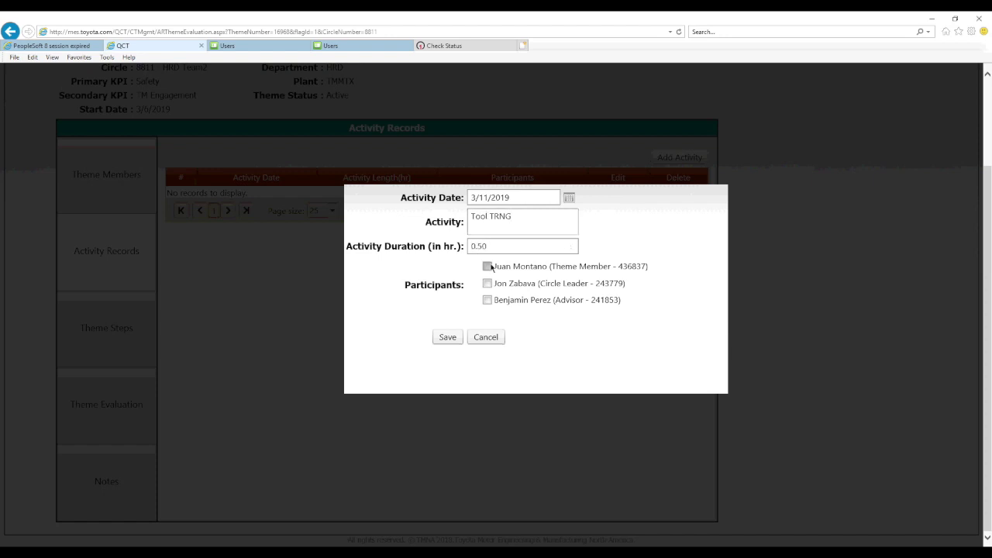
click(487, 266)
click(486, 282)
click(487, 300)
click(447, 337)
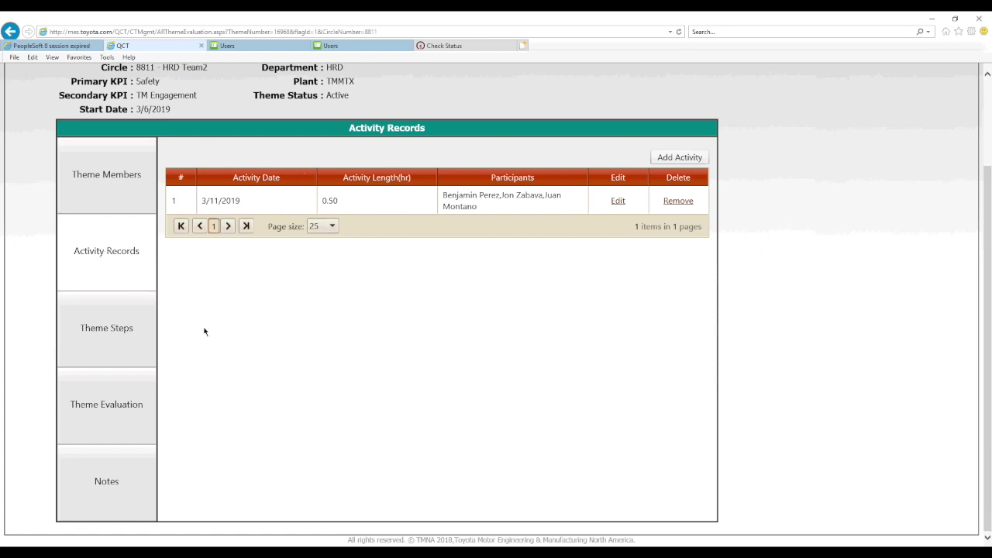
click(126, 344)
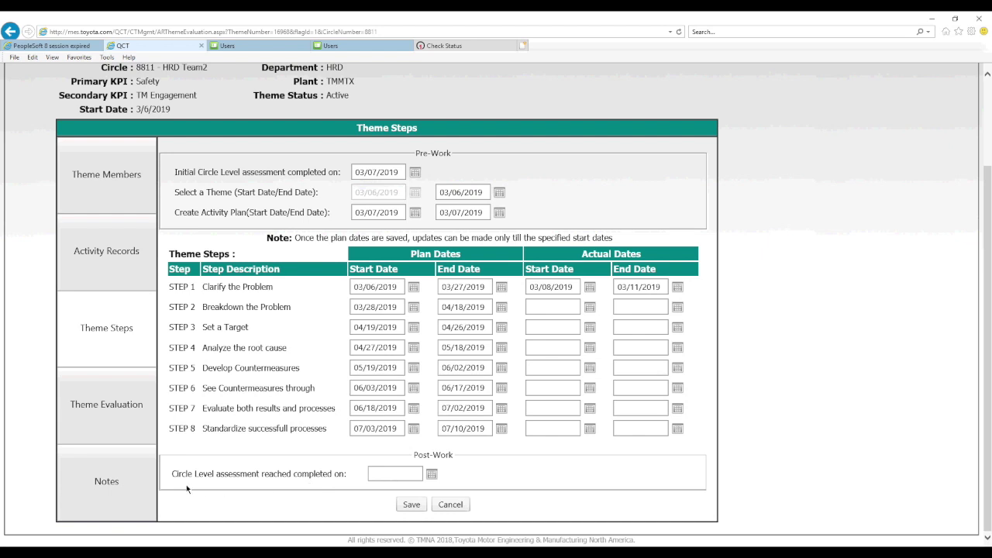
Open the Notes page for theme 16968.
click(113, 482)
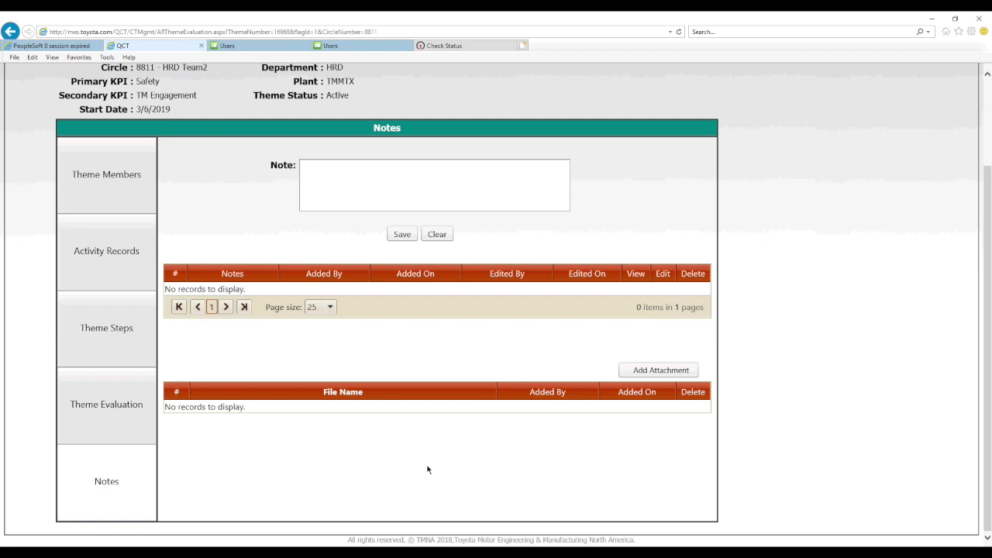
Attach the New QCC Storyboard spreadsheet so 16968-New QCC Storyboard.xlsx appears in the list.
click(663, 370)
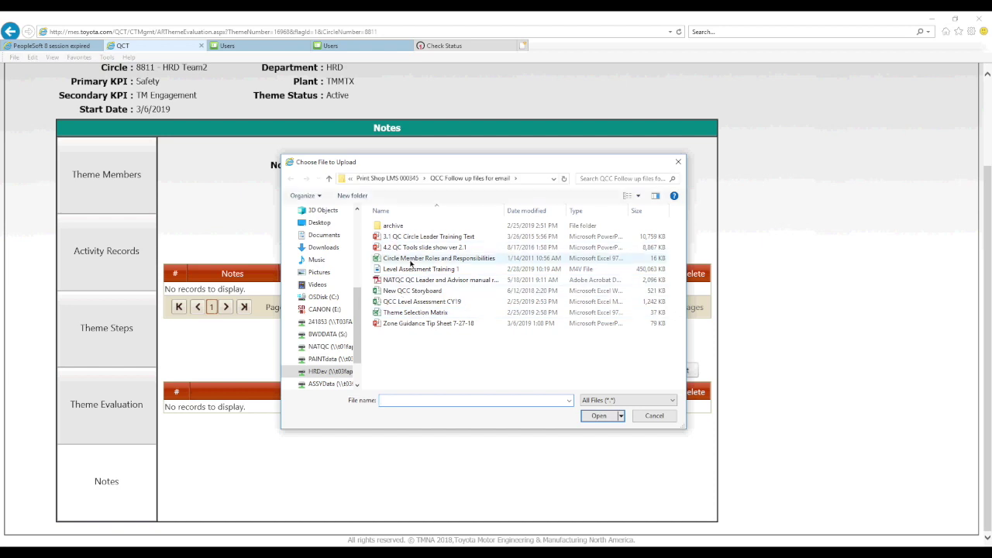
click(418, 292)
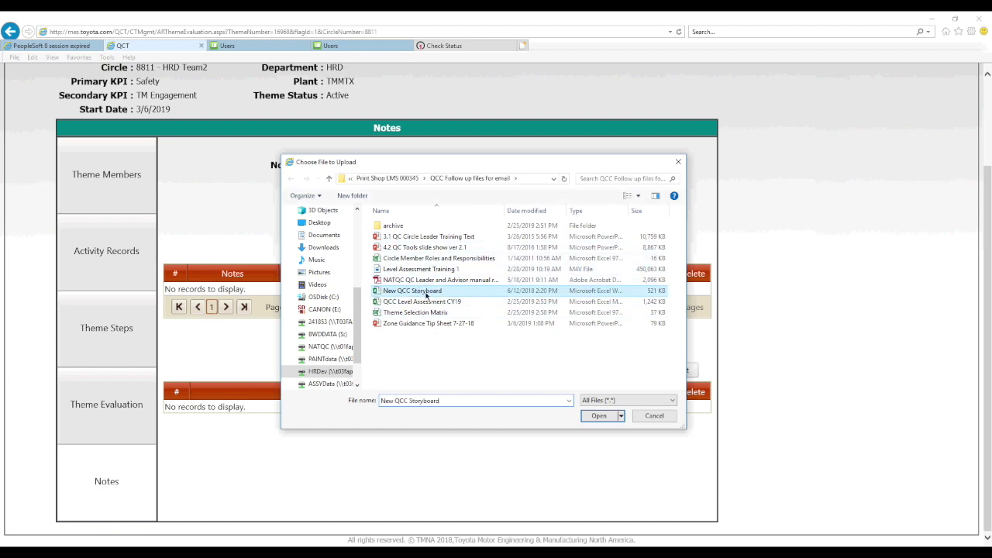
click(594, 416)
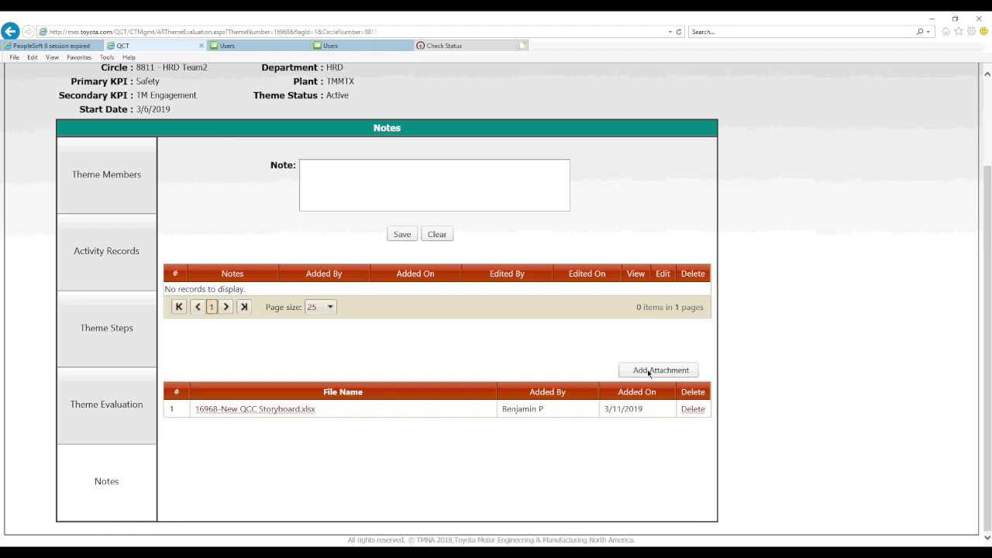
click(340, 175)
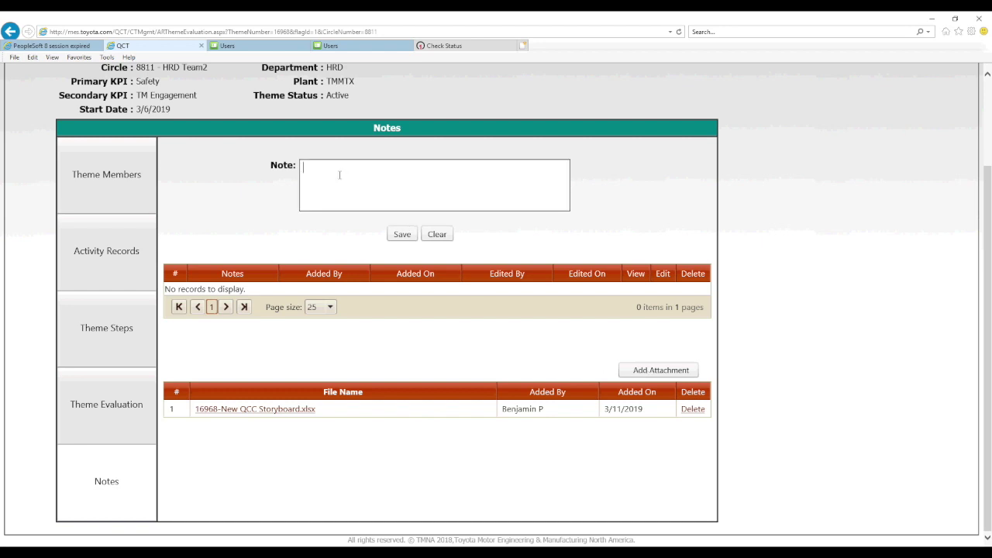